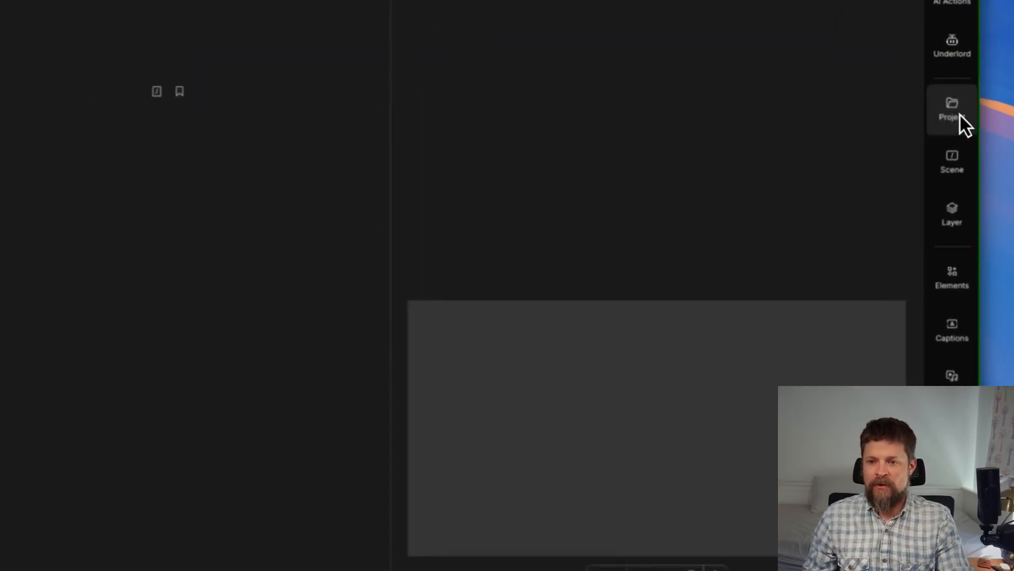
# - Add the camera recording and the screen recording as video files to the project
pyautogui.click(876, 116)
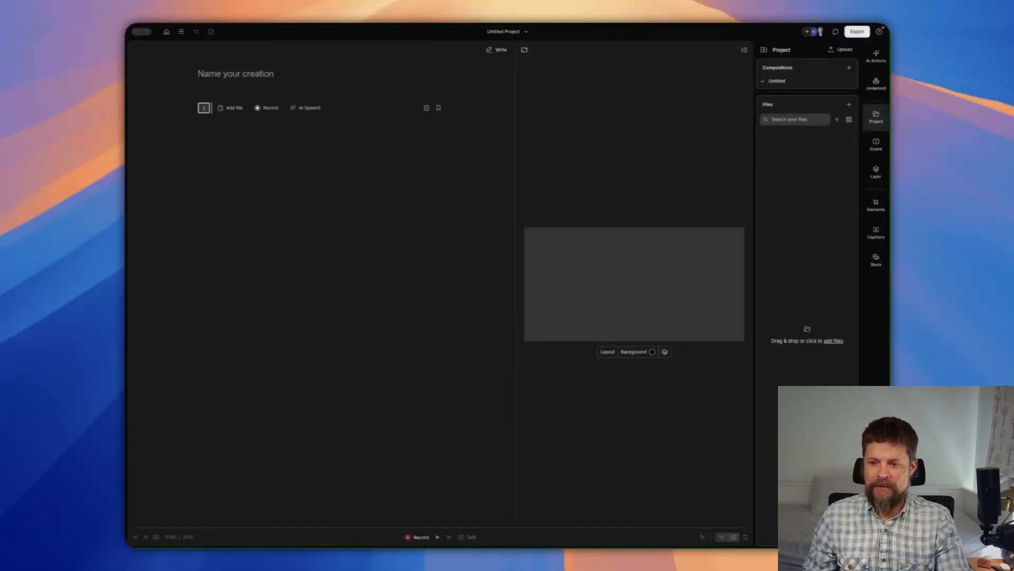
pyautogui.moveTo(1013, 264); pyautogui.dragTo(864, 196)
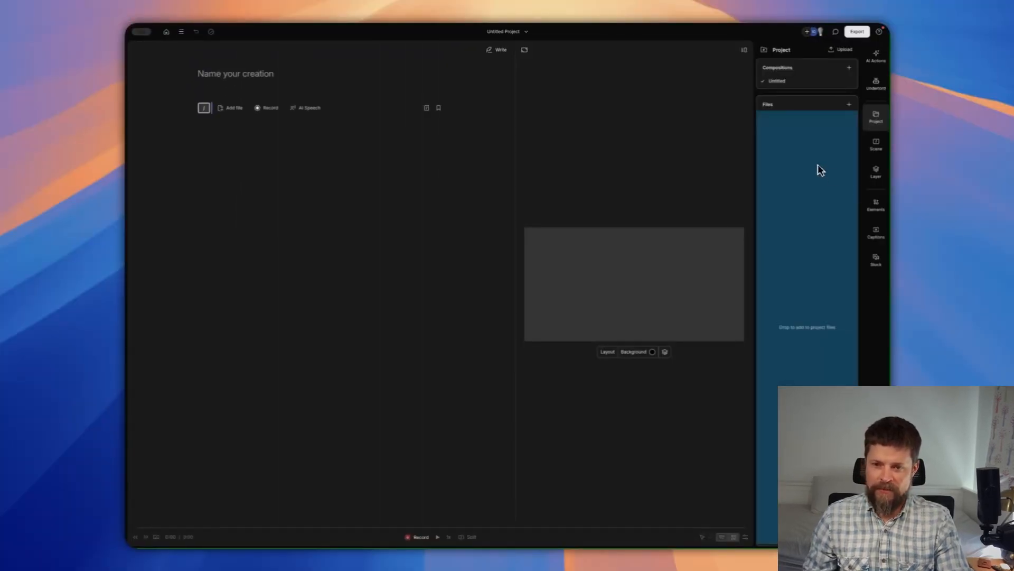
pyautogui.moveTo(820, 170); pyautogui.dragTo(820, 170)
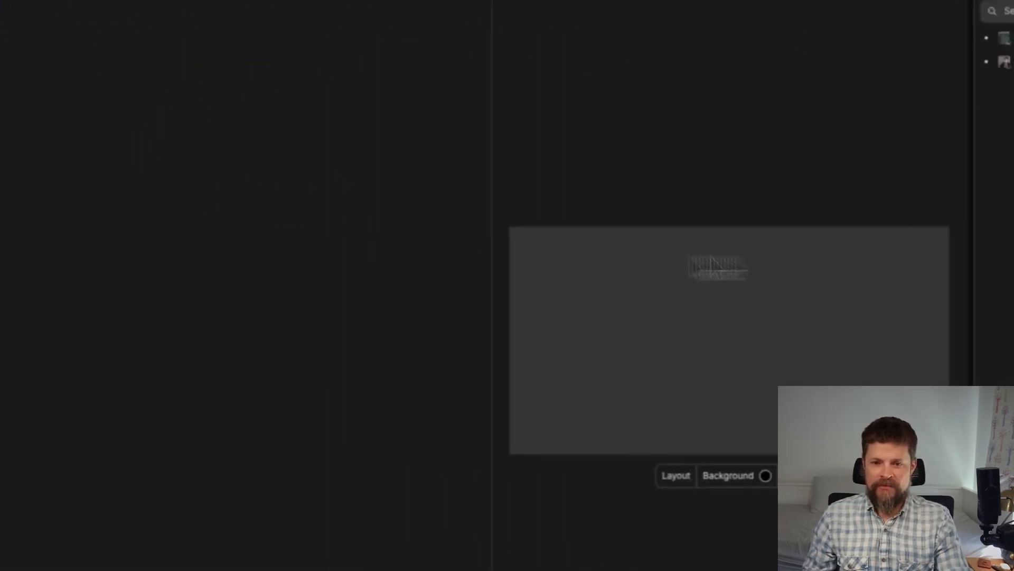
# - Create a sequence from both uploaded video files, assigning the same existing AI speaker to each
pyautogui.click(1007, 38)
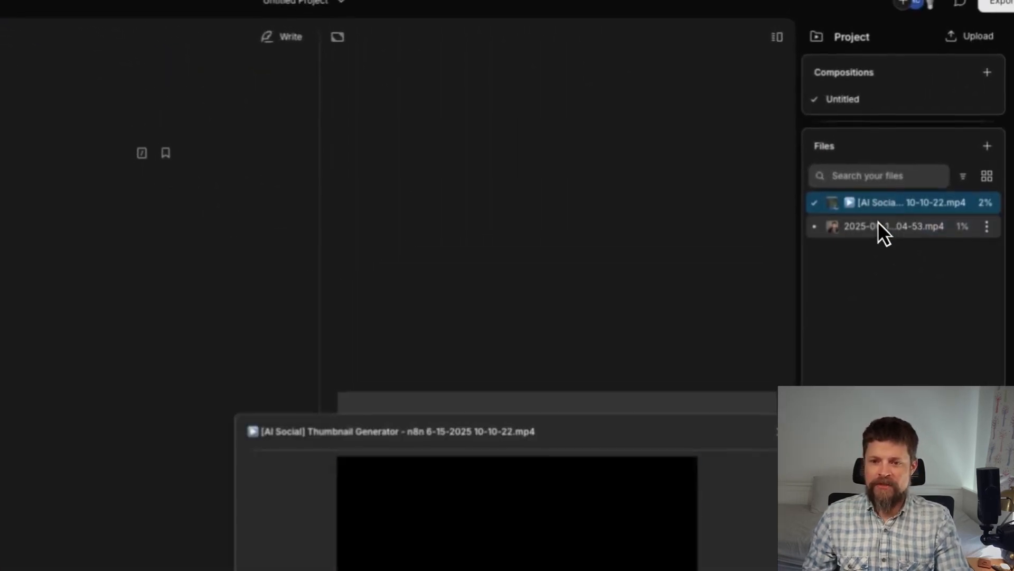
pyautogui.keyDown('shift'); pyautogui.click(878, 229); pyautogui.keyUp('shift')
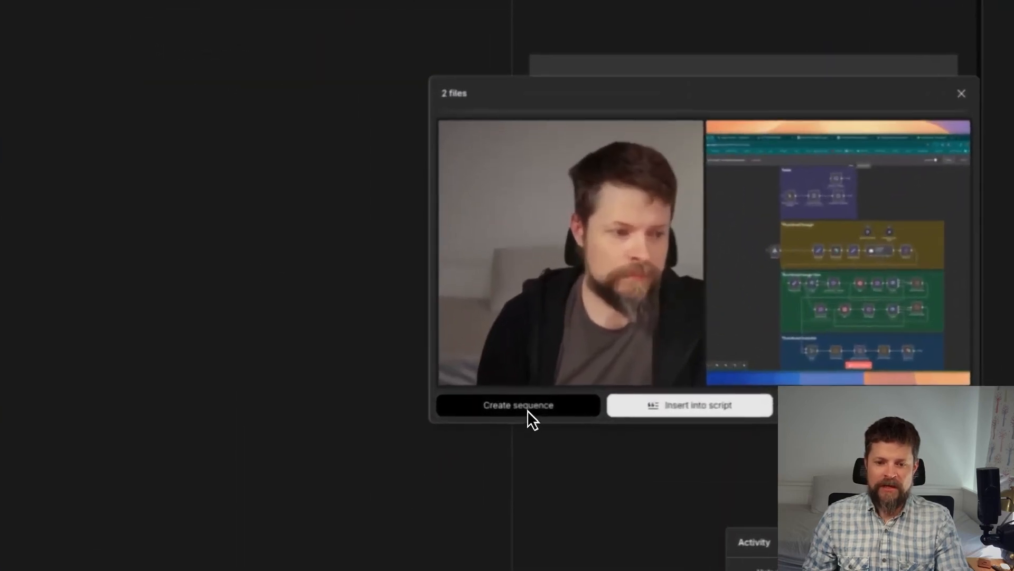
pyautogui.click(522, 408)
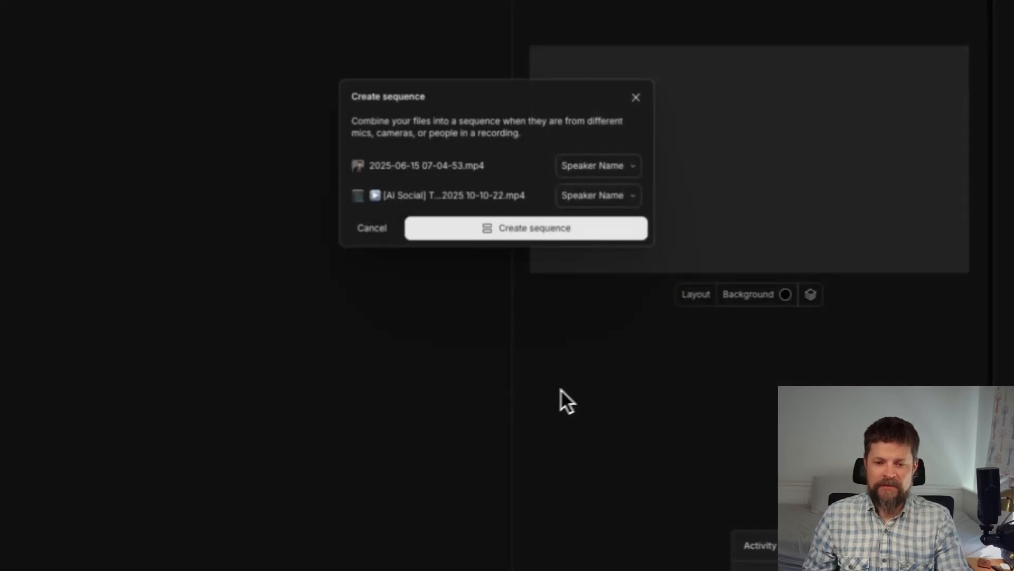
pyautogui.click(595, 168)
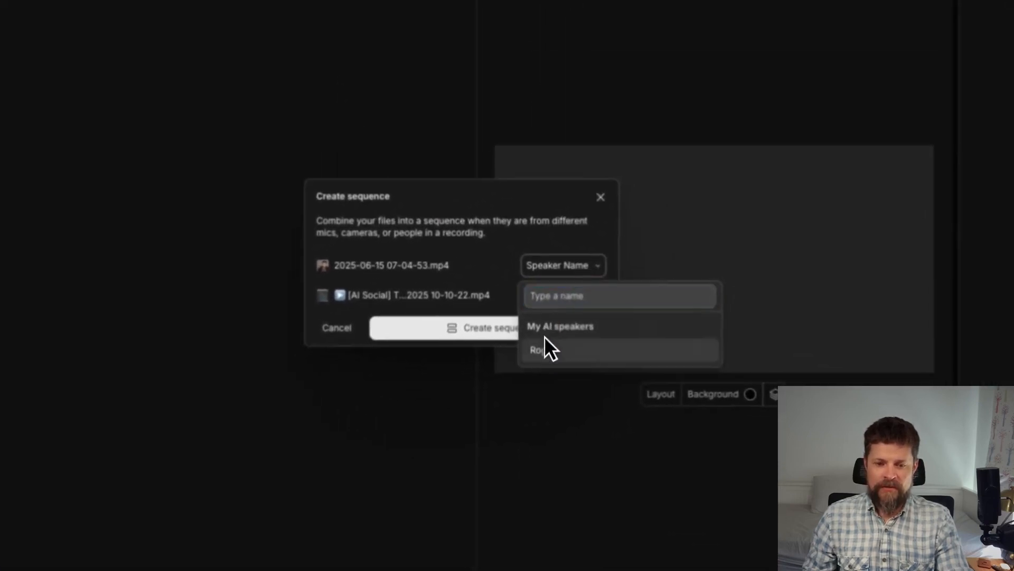
pyautogui.click(544, 349)
pyautogui.click(560, 296)
pyautogui.click(543, 350)
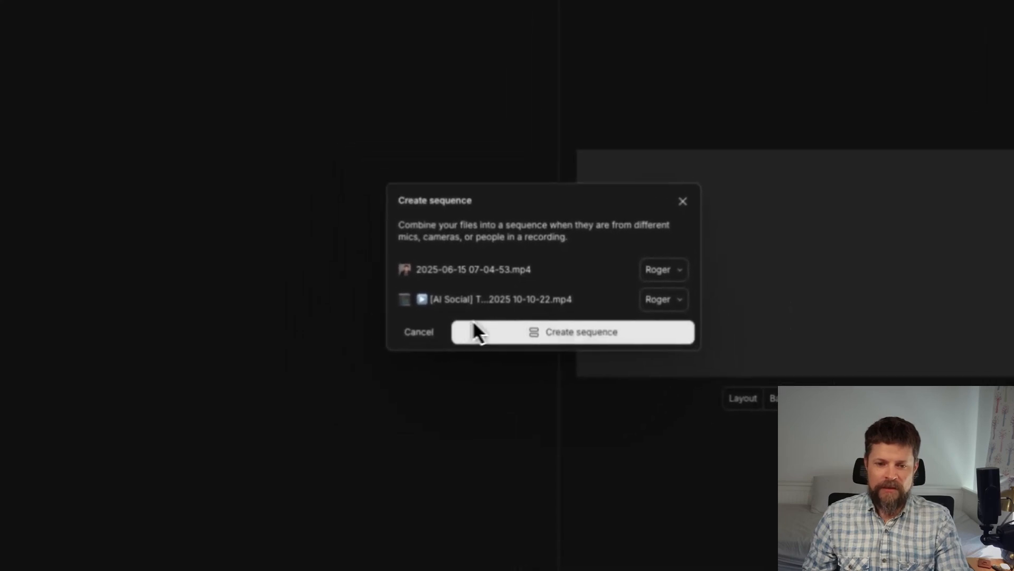
pyautogui.click(546, 332)
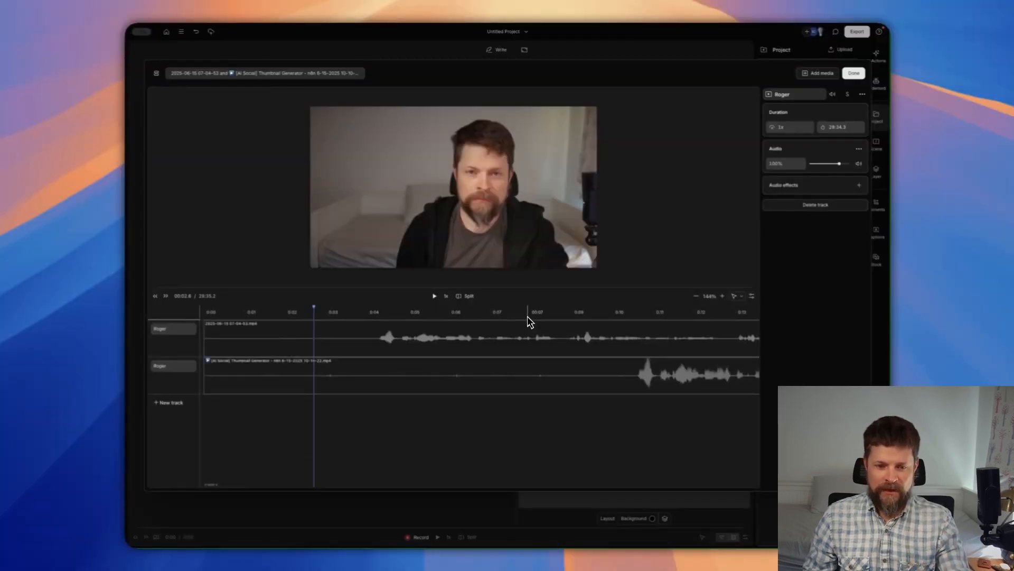
# - Play the sequence from about 0:03 to compare where speech begins in the two tracks
pyautogui.moveTo(314, 307); pyautogui.dragTo(368, 314)
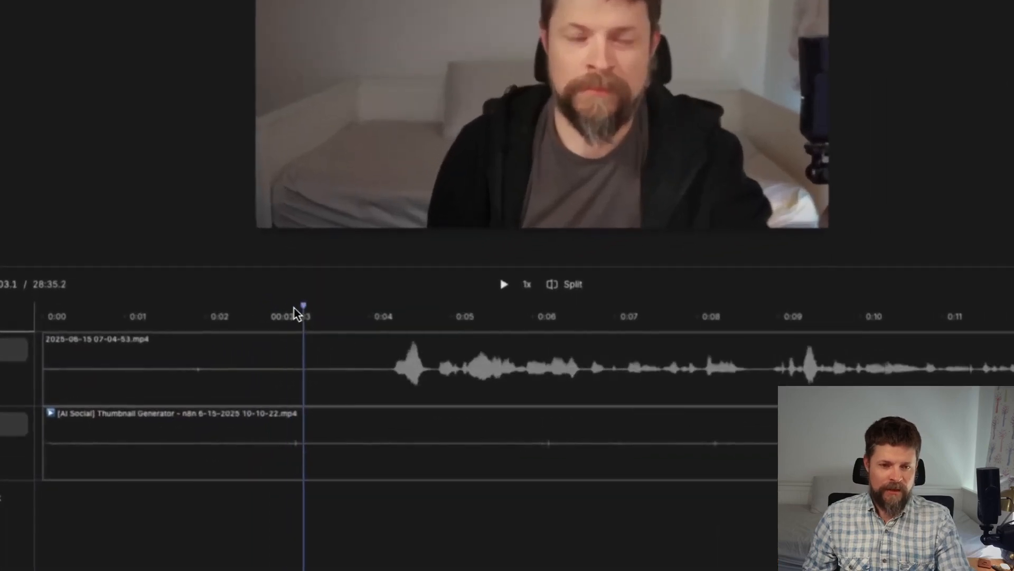
pyautogui.press('space')
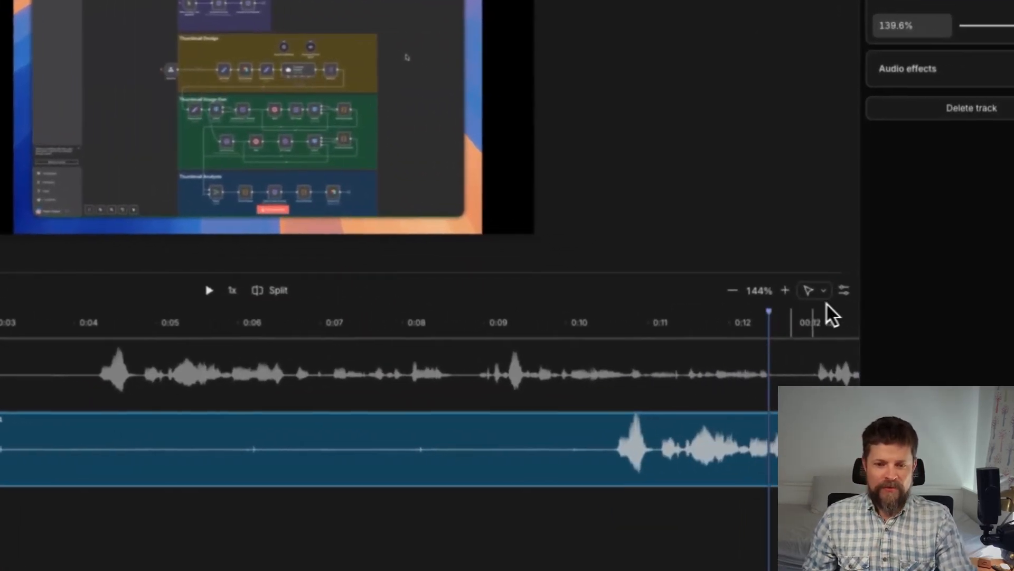
pyautogui.click(87, 363)
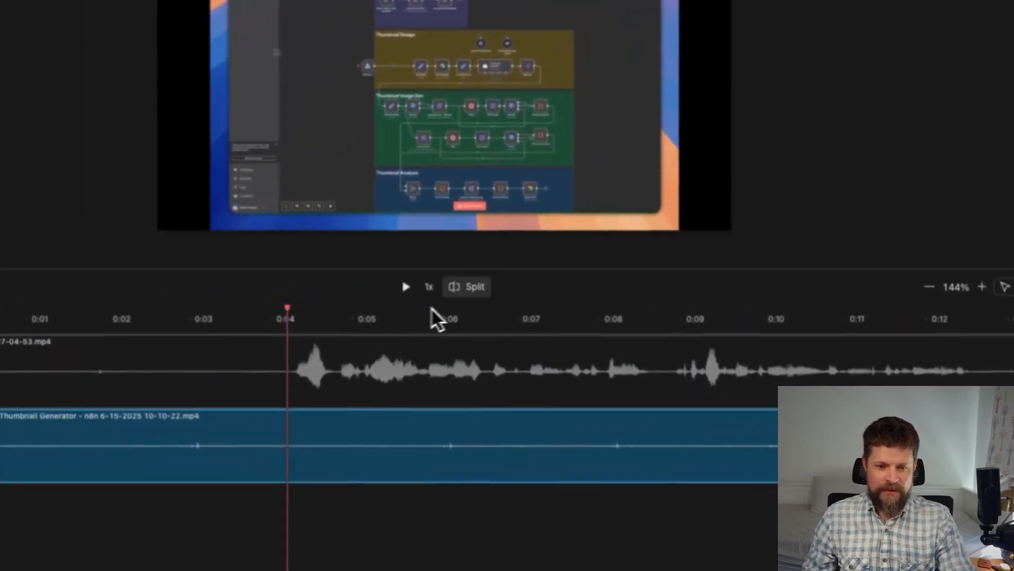
pyautogui.click(512, 263)
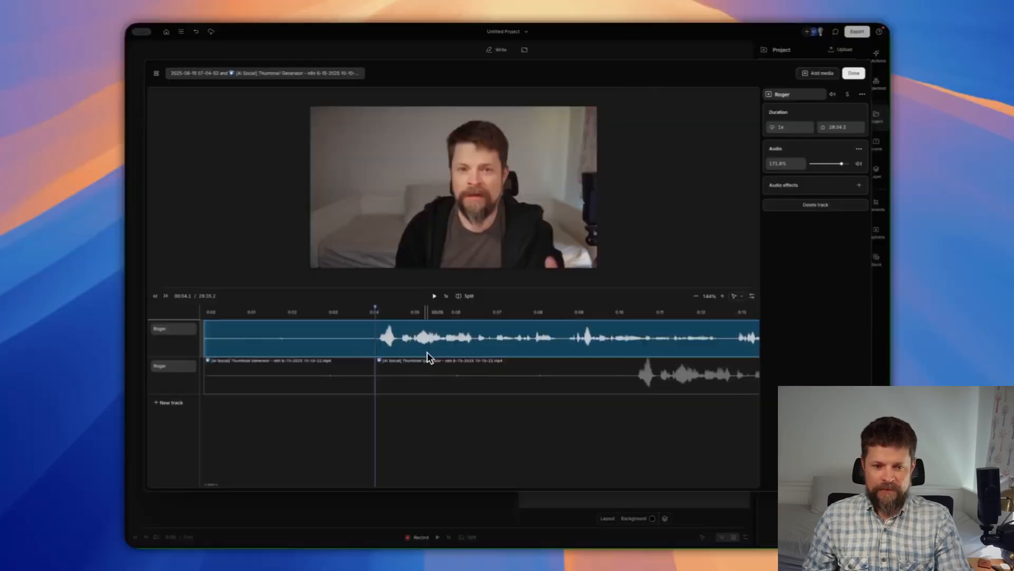
pyautogui.click(428, 361)
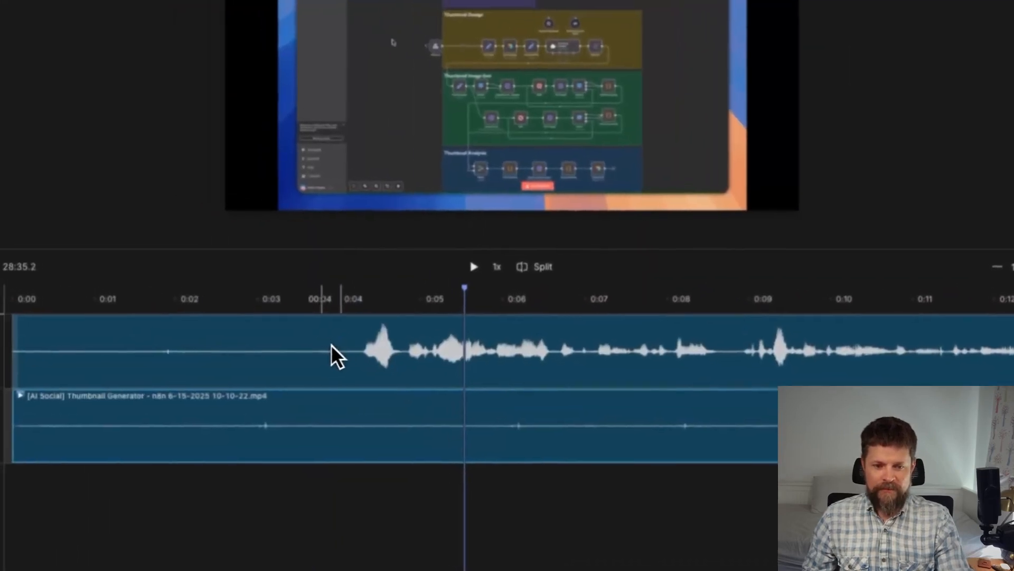
# - Split the camera recording at about 0:04, delete the silent part before it and move the rest to the sequence start
pyautogui.moveTo(430, 302); pyautogui.dragTo(352, 294)
pyautogui.click(302, 340)
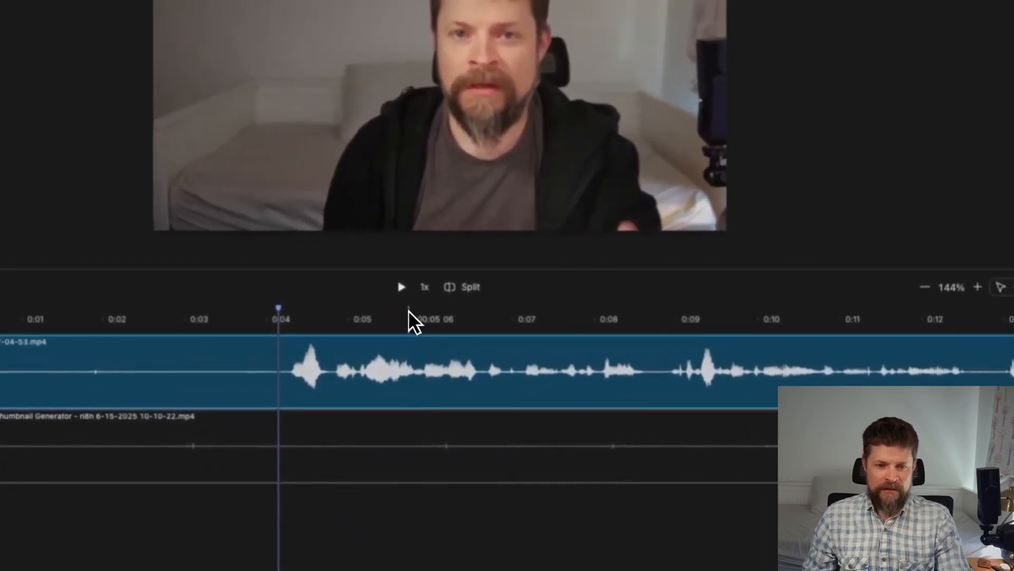
pyautogui.click(469, 287)
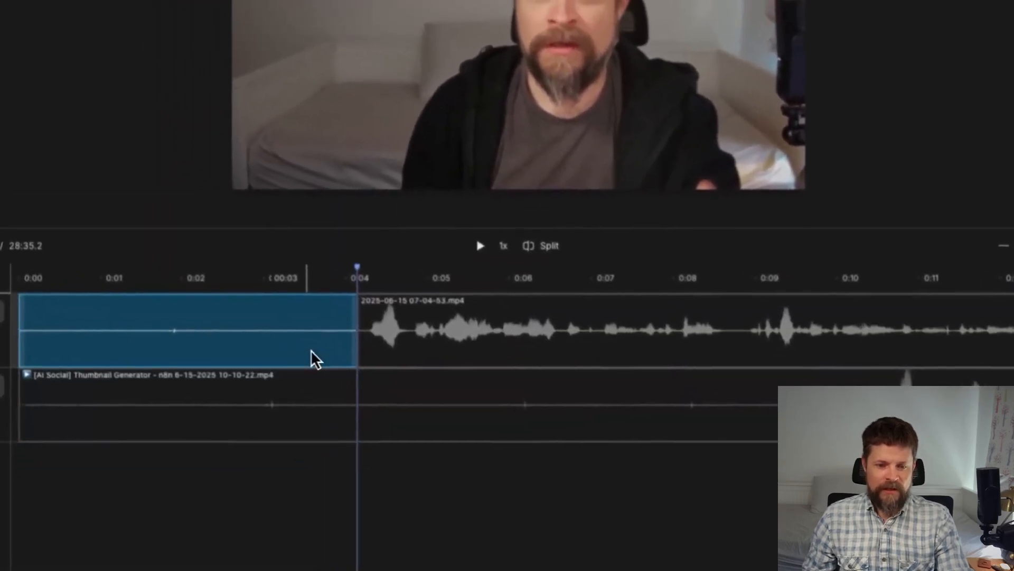
pyautogui.press('Delete')
pyautogui.moveTo(578, 347); pyautogui.dragTo(169, 362)
# - Split the screen recording at 00:10.4, delete the part before it and move the rest to the sequence start
pyautogui.keyDown('shift'); pyautogui.click(467, 405); pyautogui.keyUp('shift')
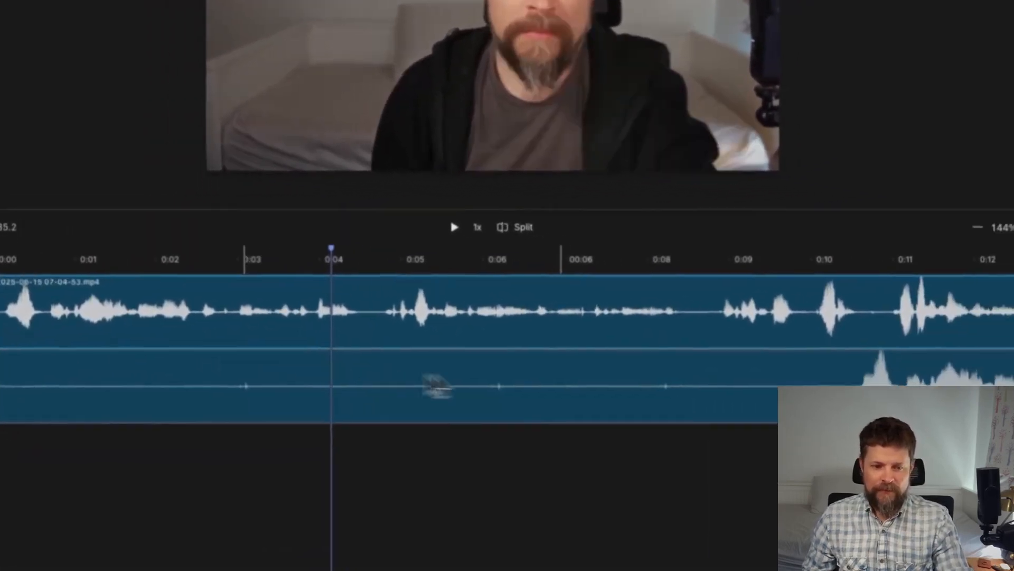
pyautogui.click(465, 369)
pyautogui.moveTo(251, 245); pyautogui.dragTo(758, 270)
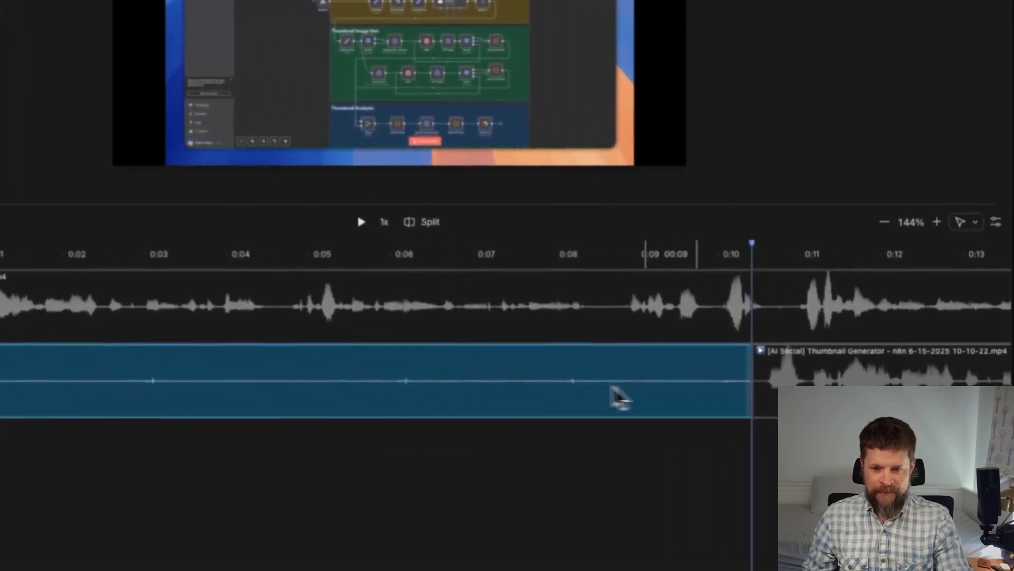
pyautogui.press('Delete')
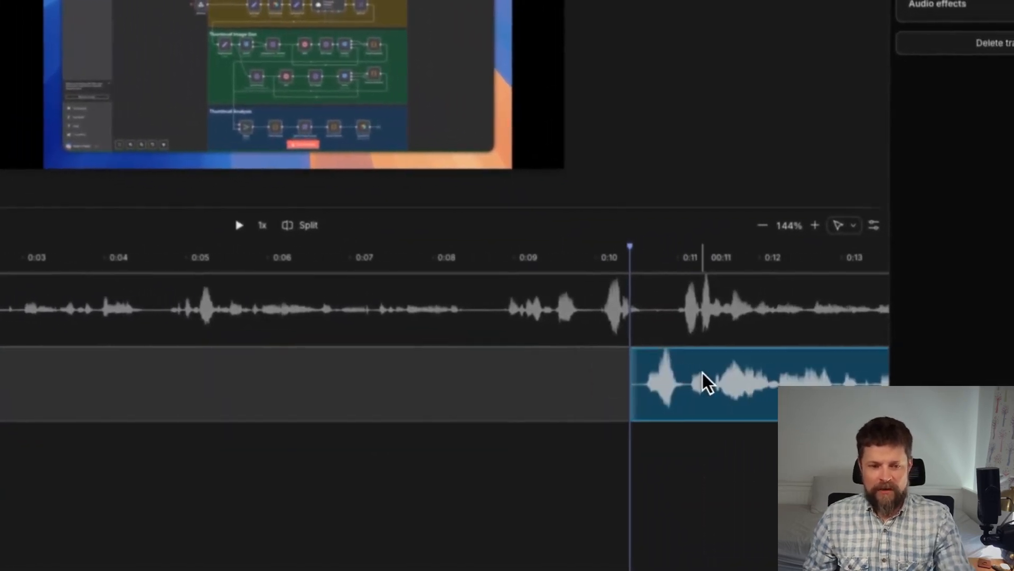
pyautogui.moveTo(782, 380); pyautogui.dragTo(82, 401)
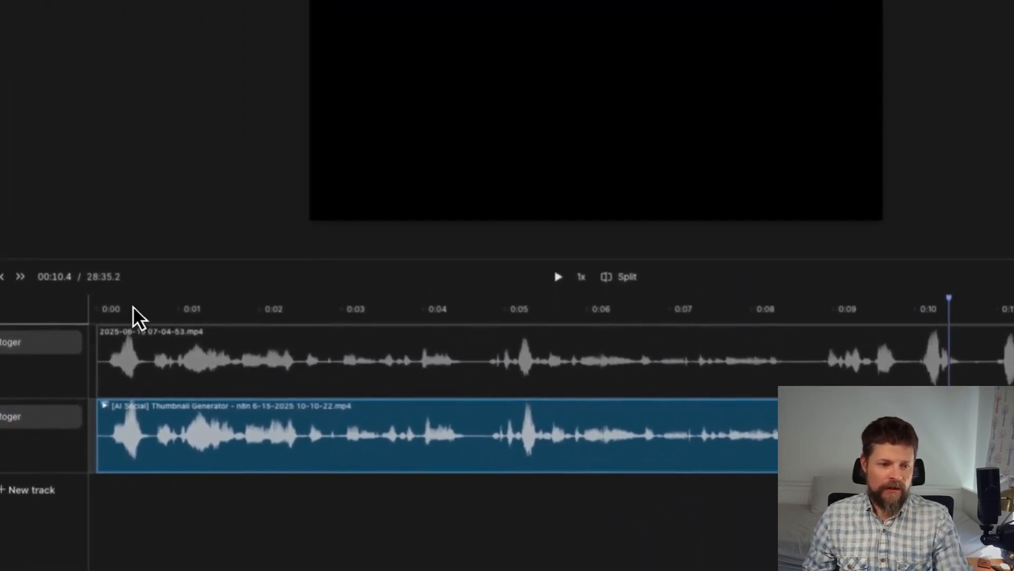
# - Play the sequence from the beginning to check that the audio of both tracks is in sync
pyautogui.click(121, 233)
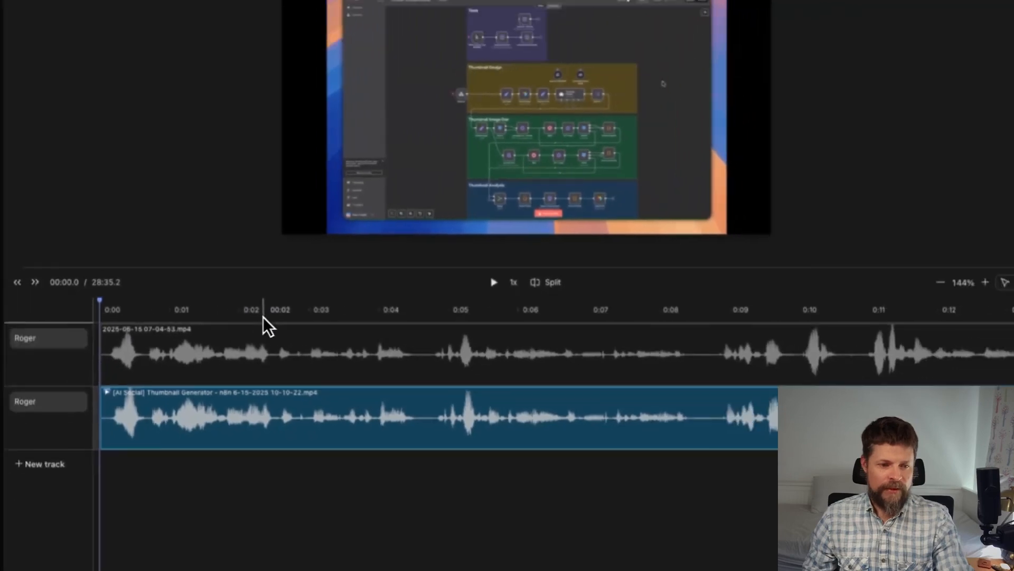
pyautogui.click(322, 319)
pyautogui.press('space')
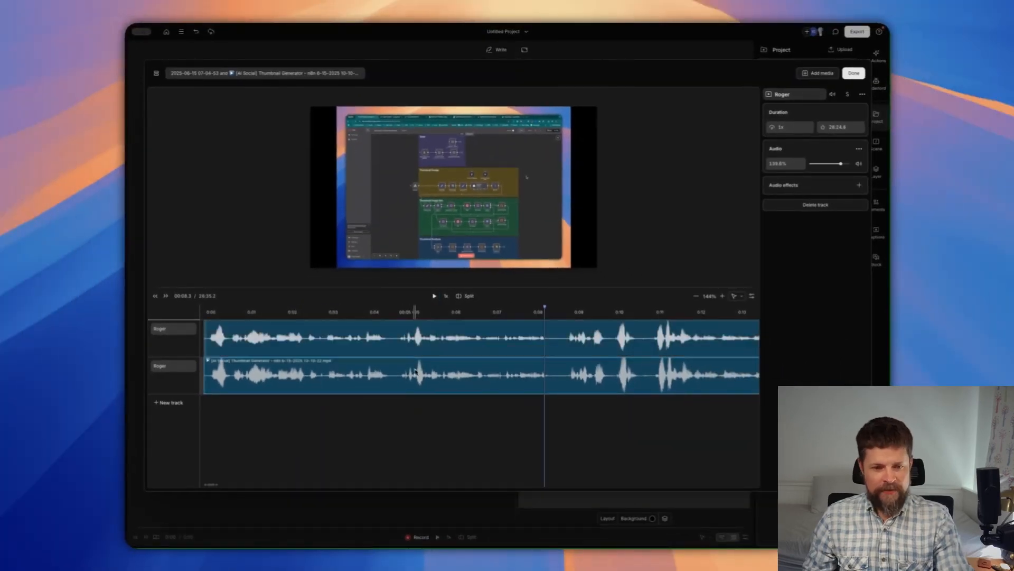
pyautogui.click(421, 368)
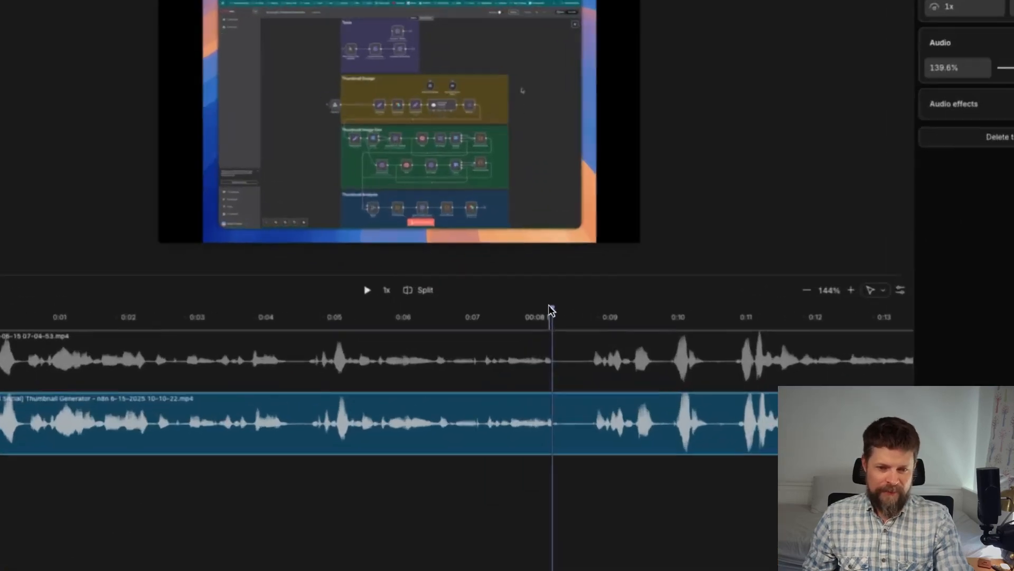
# - Cut a tiny sliver off the beginning of the screen recording and move the rest back to the sequence start
pyautogui.moveTo(545, 307); pyautogui.dragTo(204, 331)
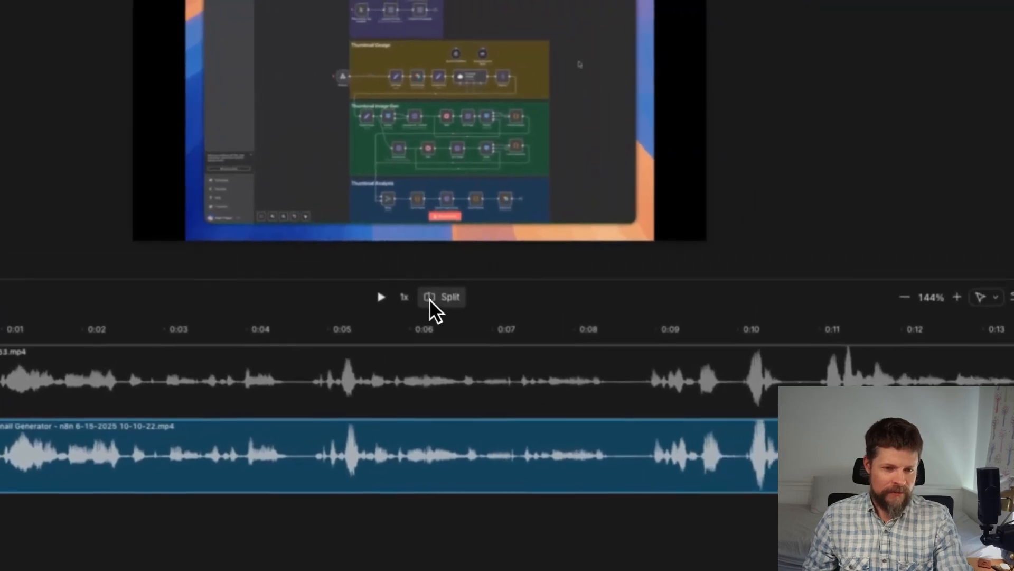
pyautogui.click(656, 259)
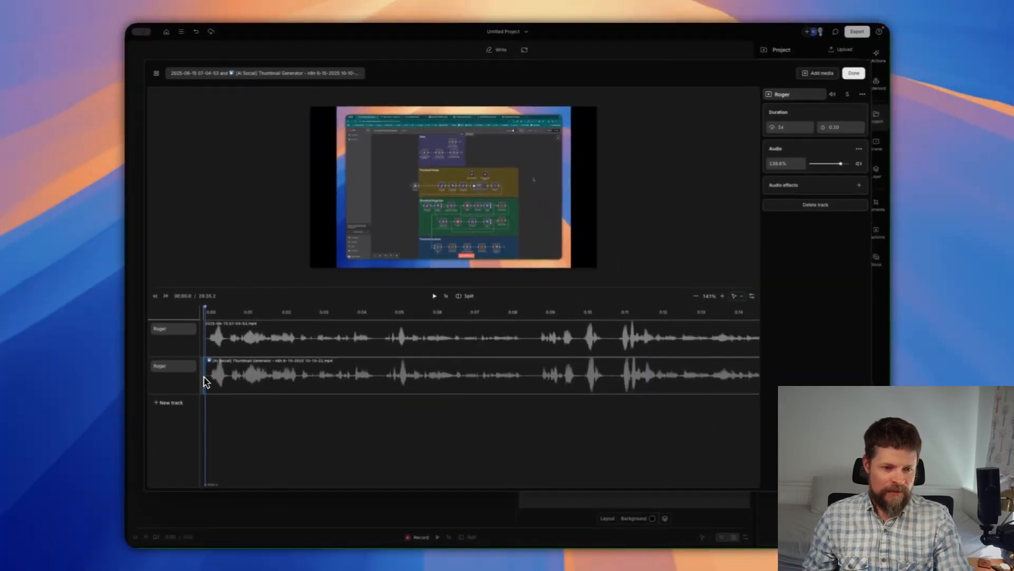
pyautogui.click(206, 382)
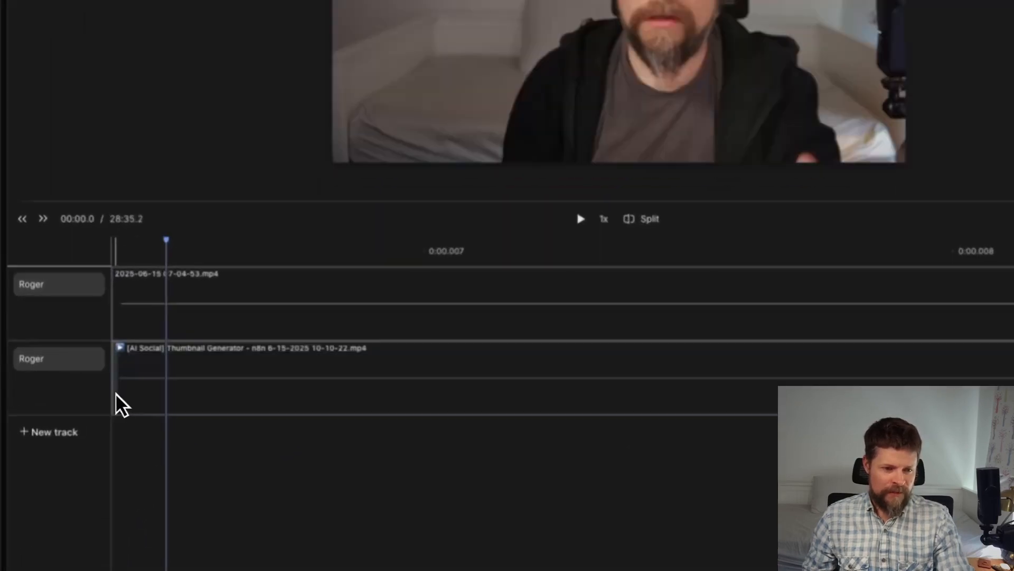
pyautogui.click(209, 391)
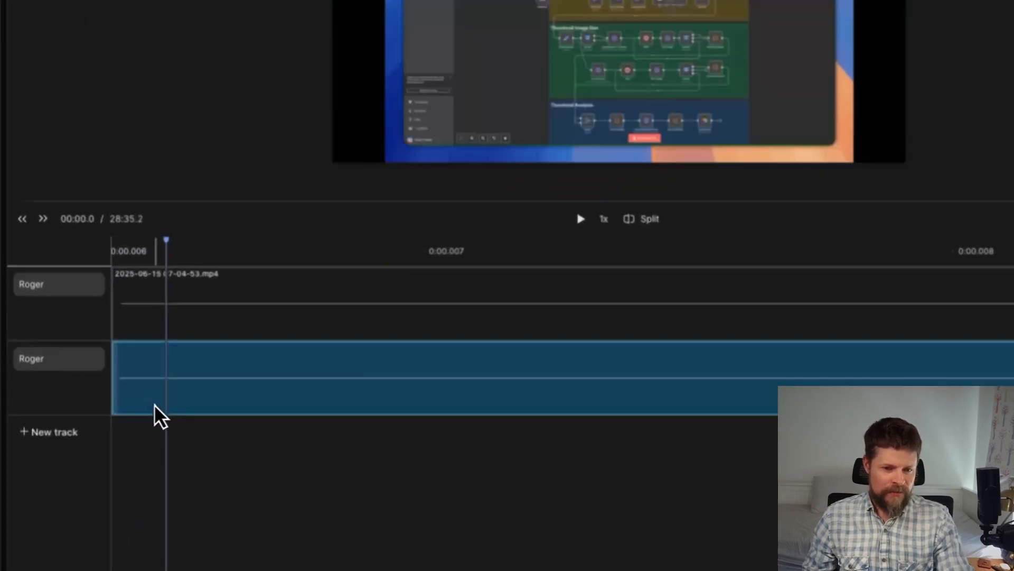
pyautogui.scroll(-5, 204, 385)
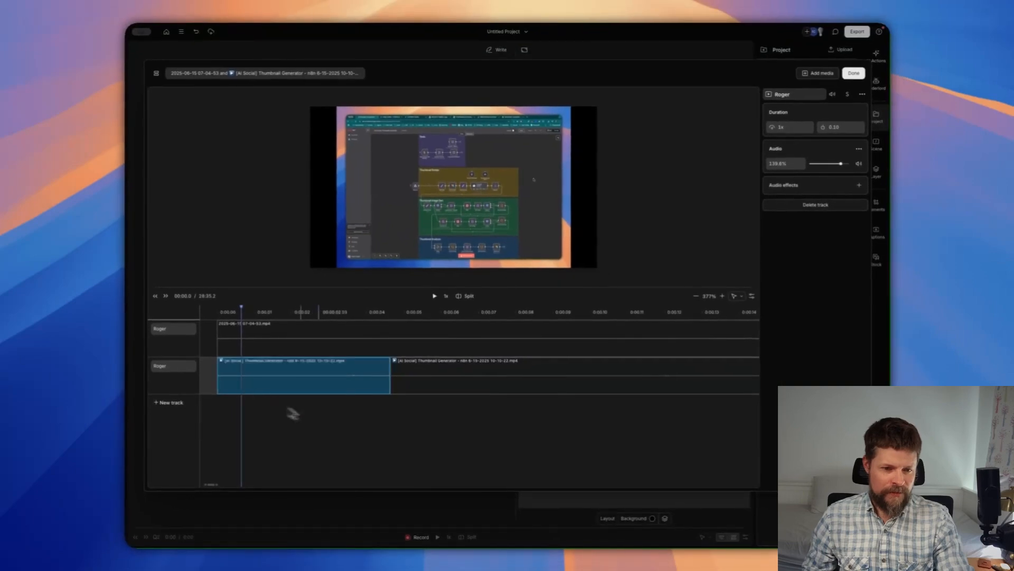
pyautogui.press('Delete')
pyautogui.moveTo(445, 384); pyautogui.dragTo(268, 382)
pyautogui.scroll(-5, 232, 381)
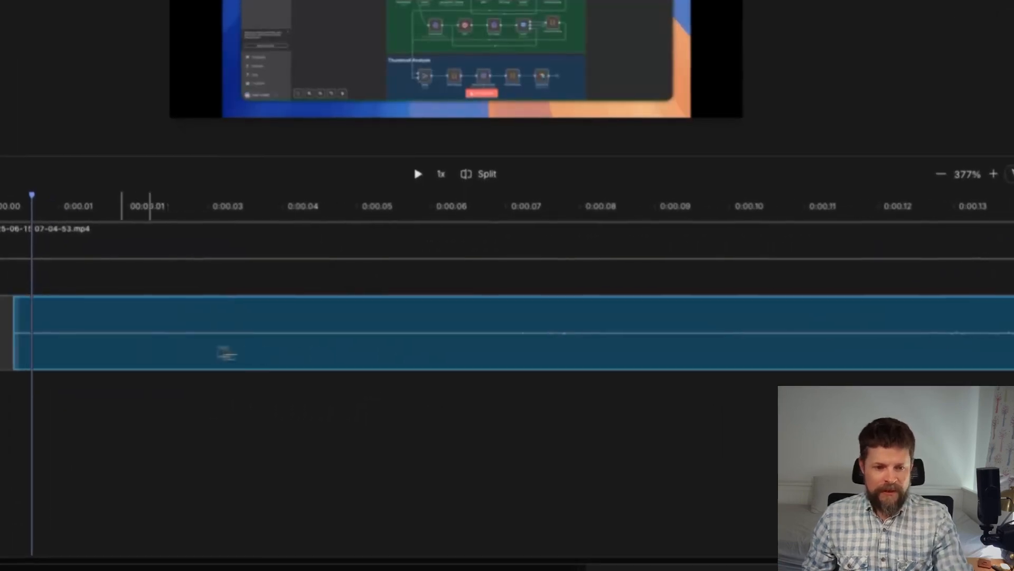
pyautogui.scroll(-1, 274, 400)
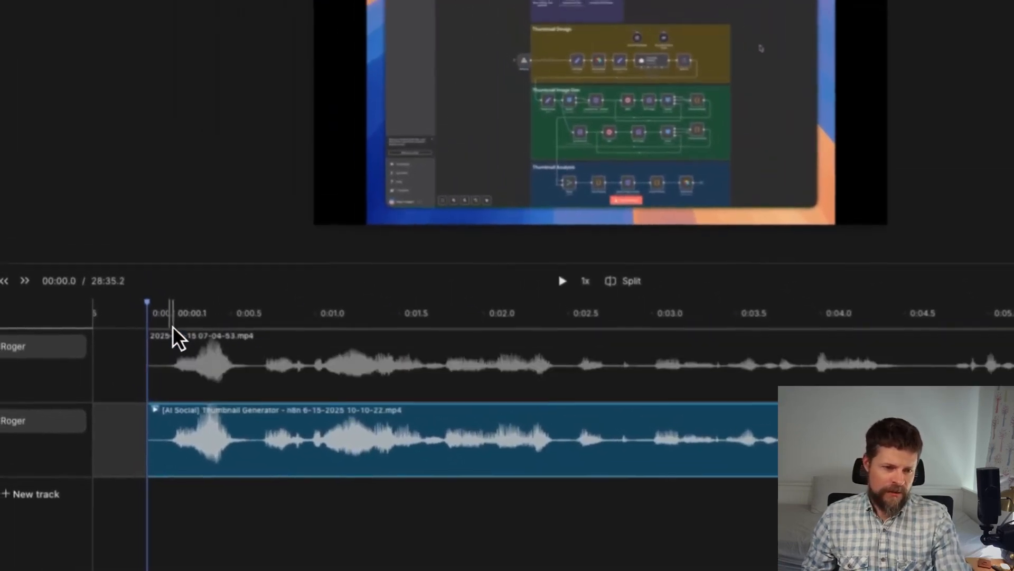
# - Mute the audio of the screen recording track
pyautogui.click(177, 337)
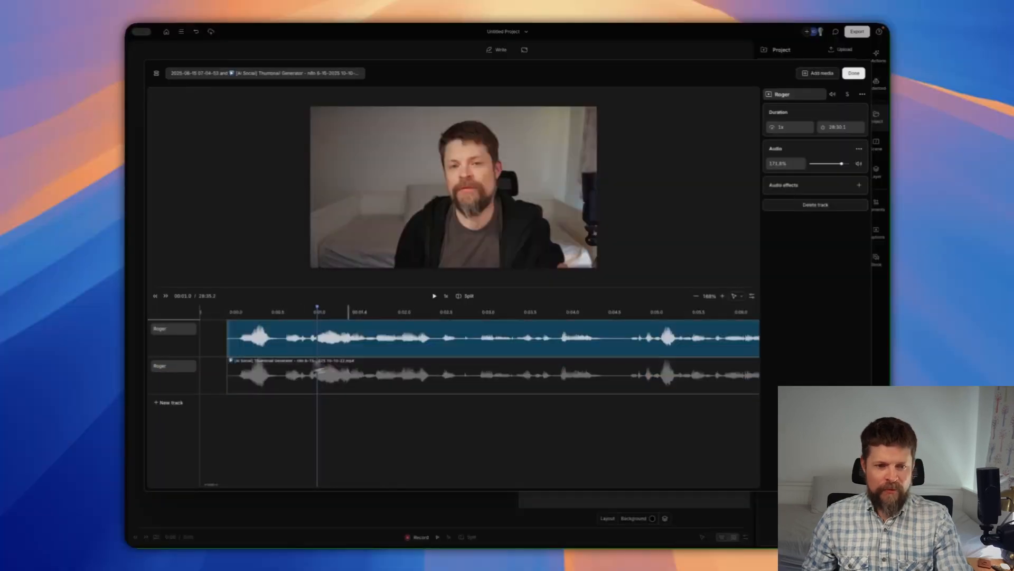
pyautogui.click(341, 375)
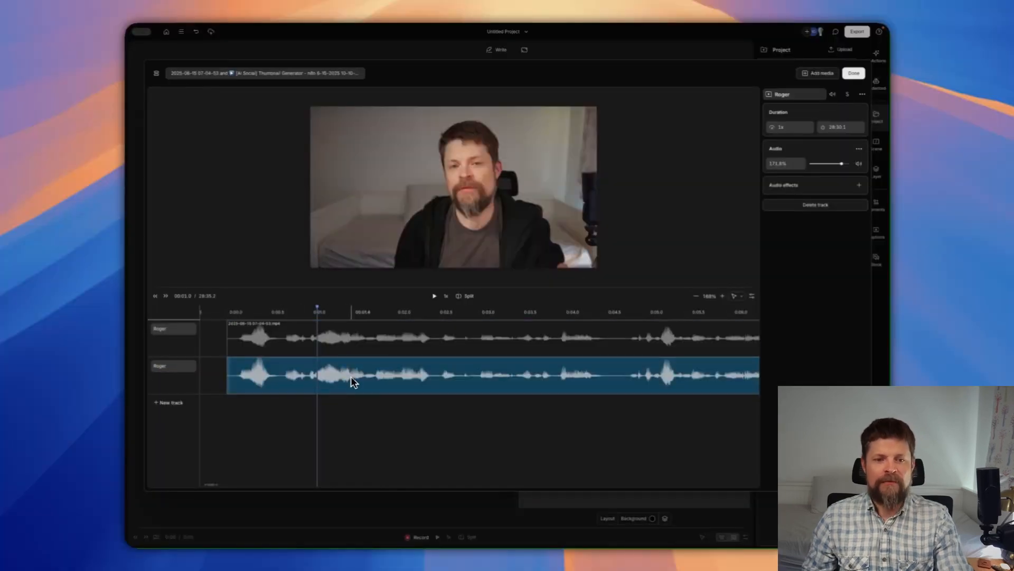
pyautogui.click(572, 354)
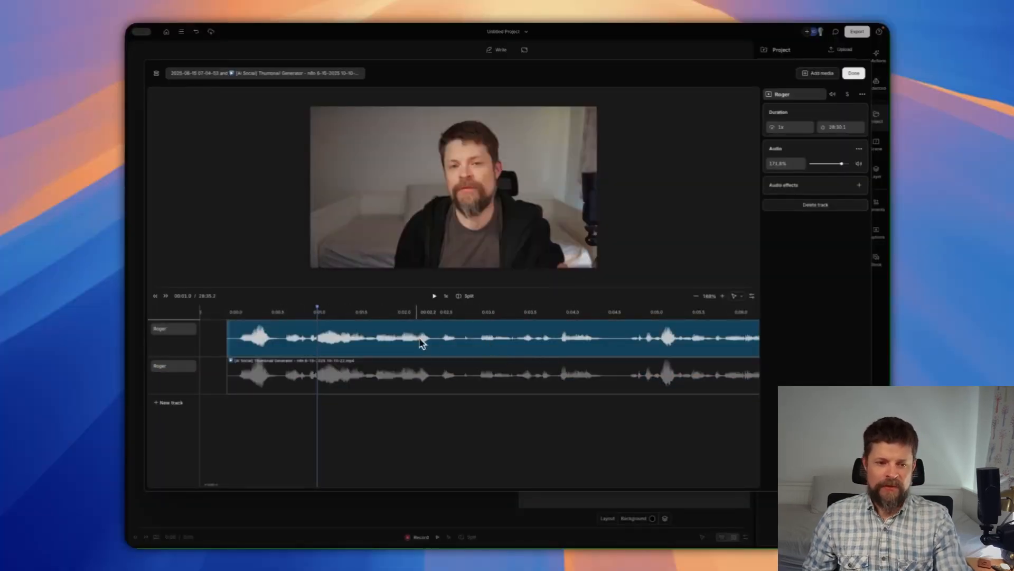
pyautogui.click(392, 353)
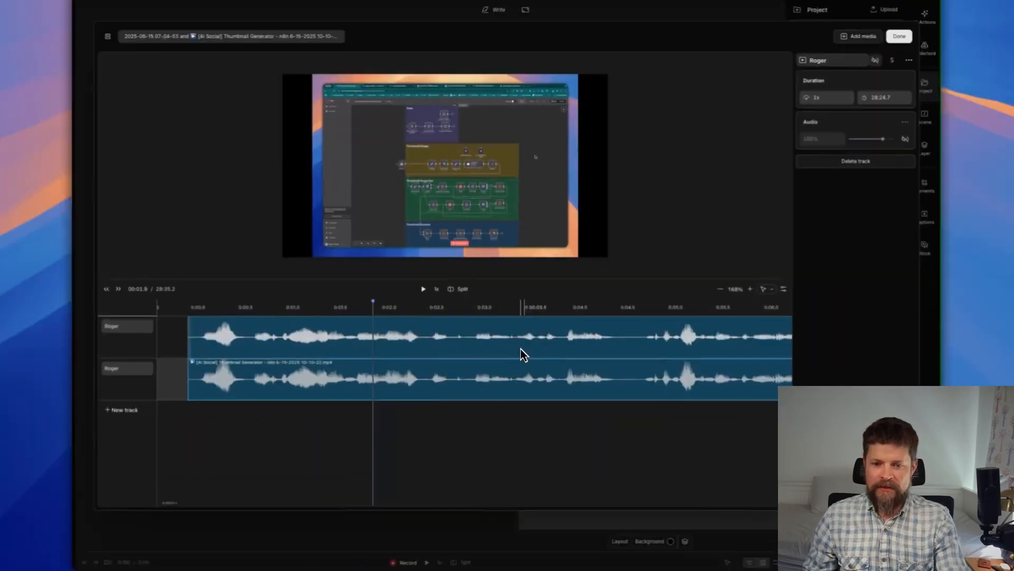
# - Apply the Studio Sound effect to the camera recording track and view its intensity setting
pyautogui.click(747, 382)
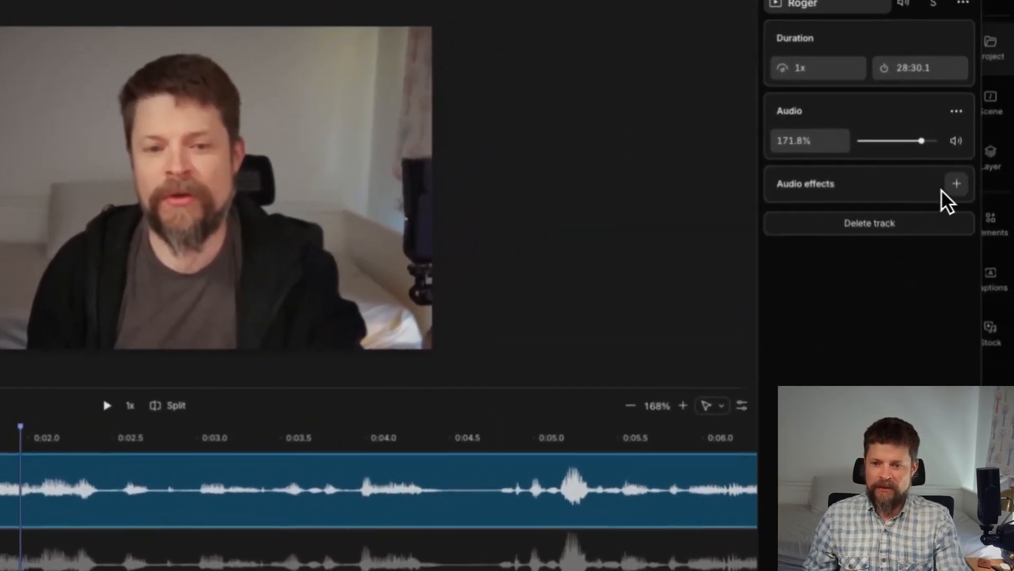
pyautogui.click(940, 195)
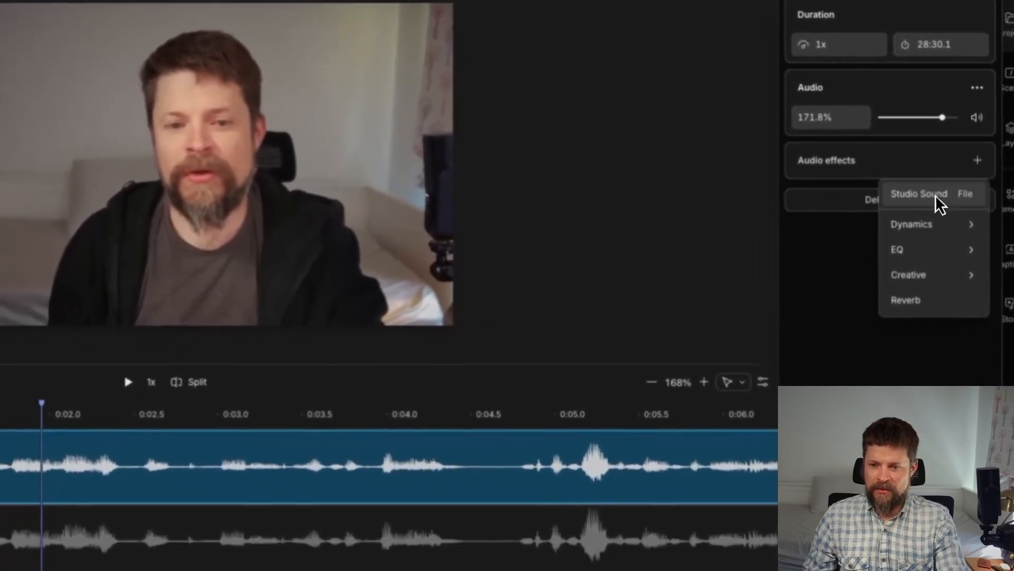
pyautogui.click(912, 227)
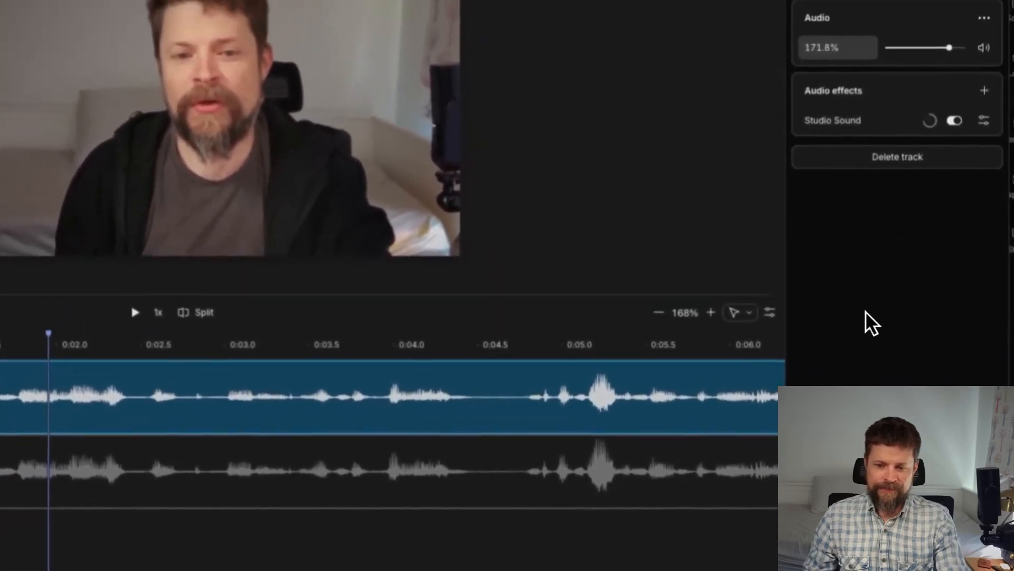
pyautogui.click(984, 121)
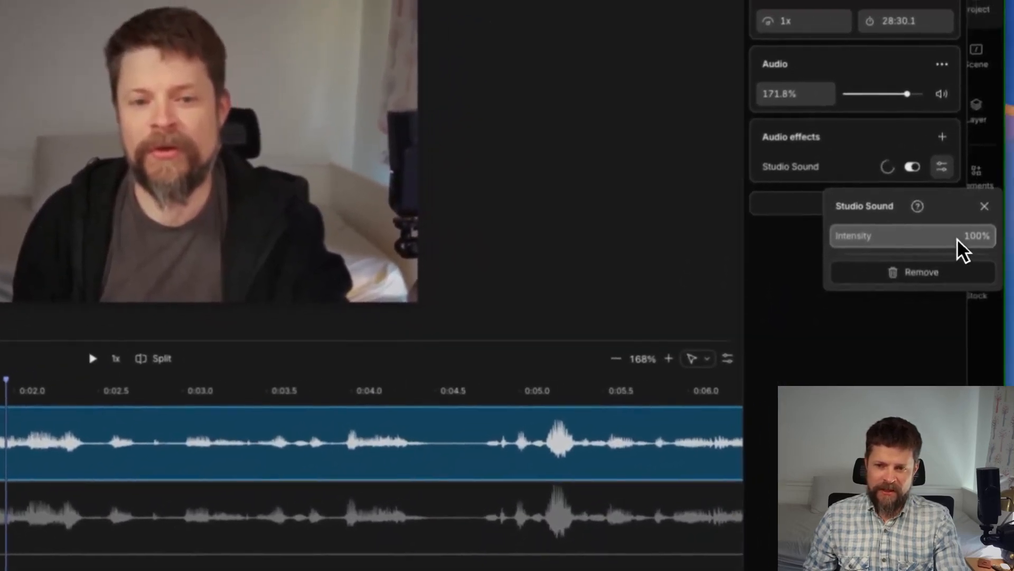
pyautogui.click(923, 333)
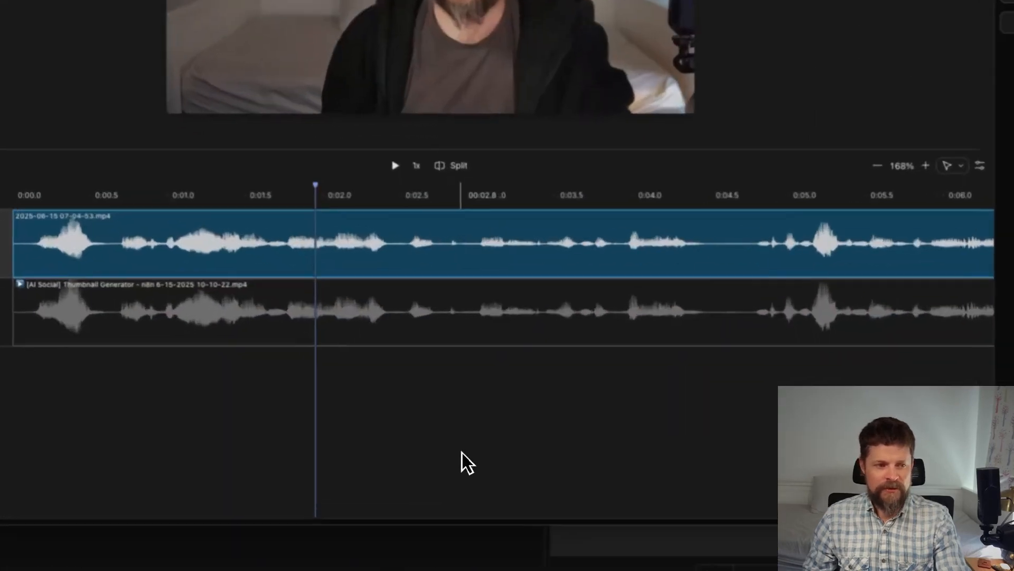
# - Scrub through the first five seconds of the sequence to check both aligned tracks
pyautogui.click(469, 451)
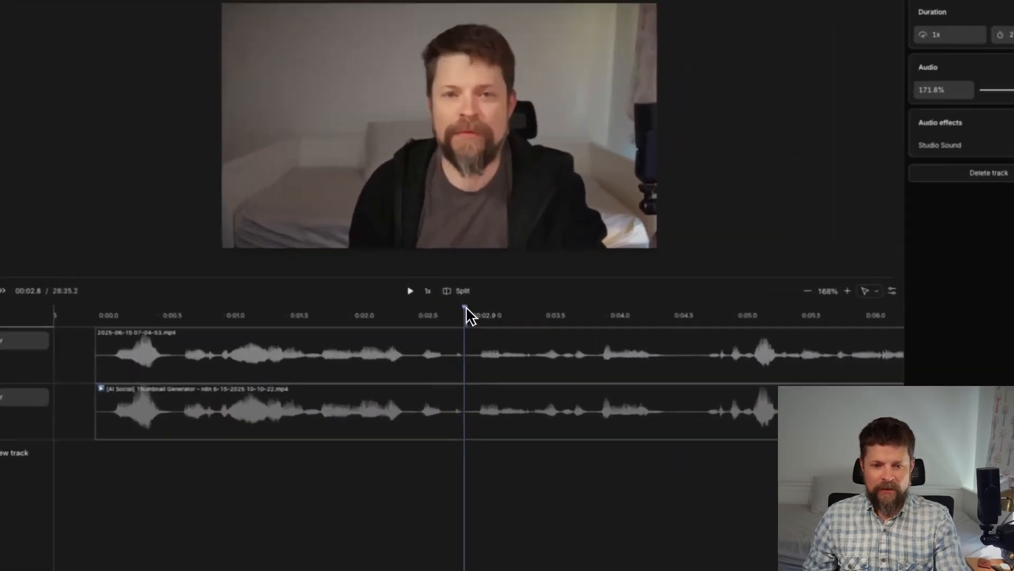
pyautogui.moveTo(471, 308); pyautogui.dragTo(730, 314)
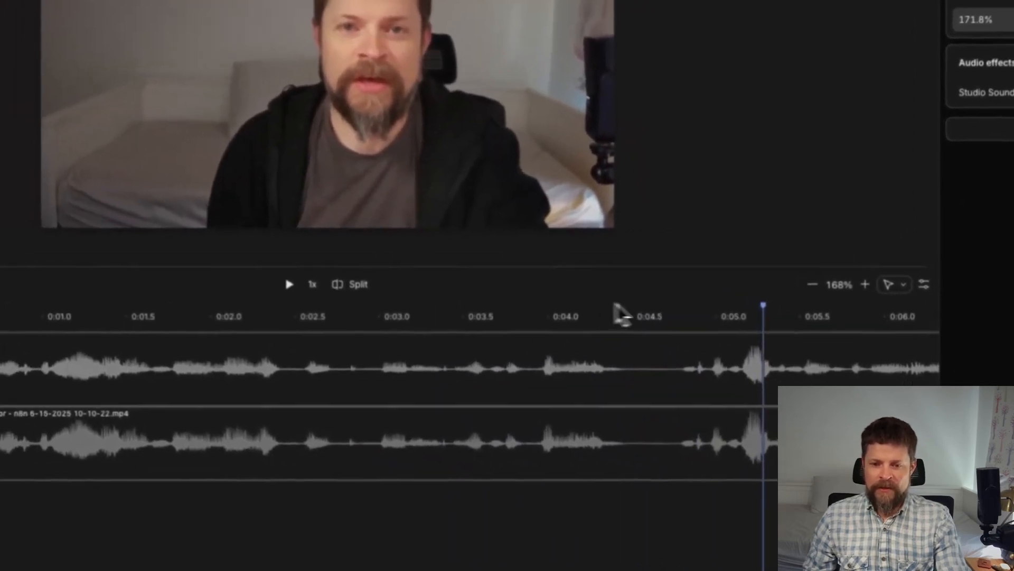
pyautogui.click(581, 301)
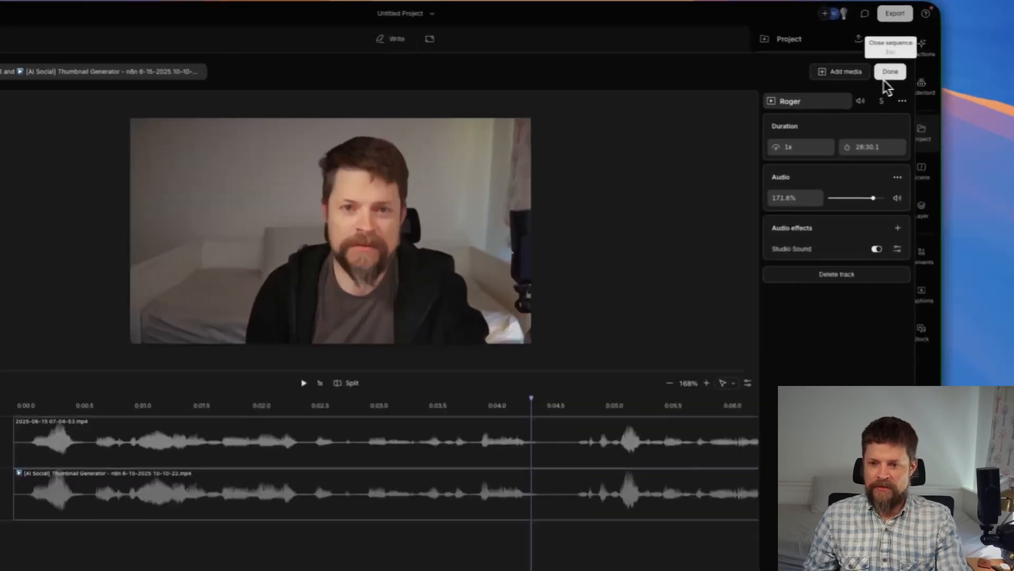
# - Close the sequence and insert it from the project files into the empty composition script
pyautogui.click(854, 73)
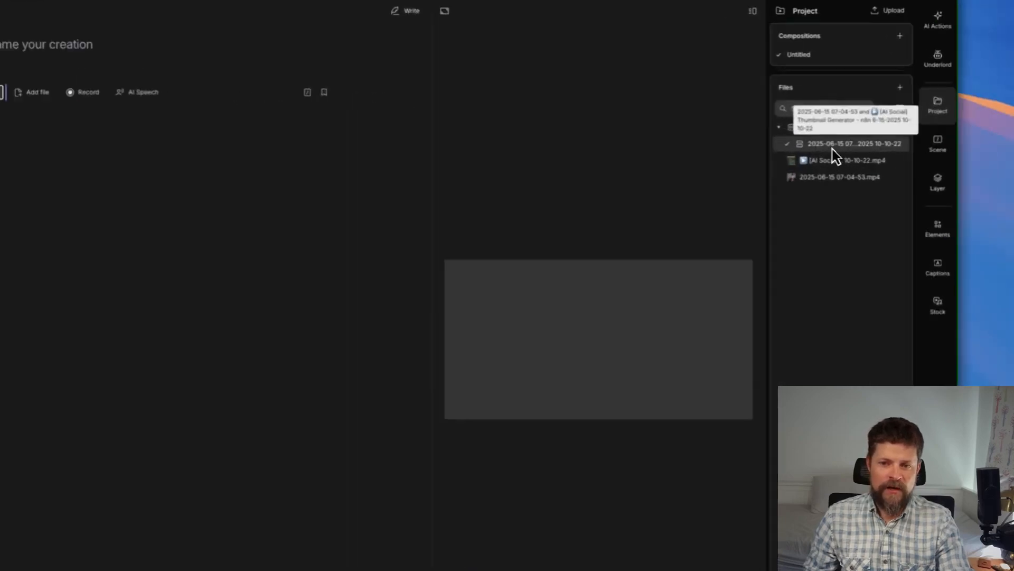
pyautogui.moveTo(800, 147); pyautogui.dragTo(245, 115)
pyautogui.moveTo(38, 113); pyautogui.dragTo(79, 132)
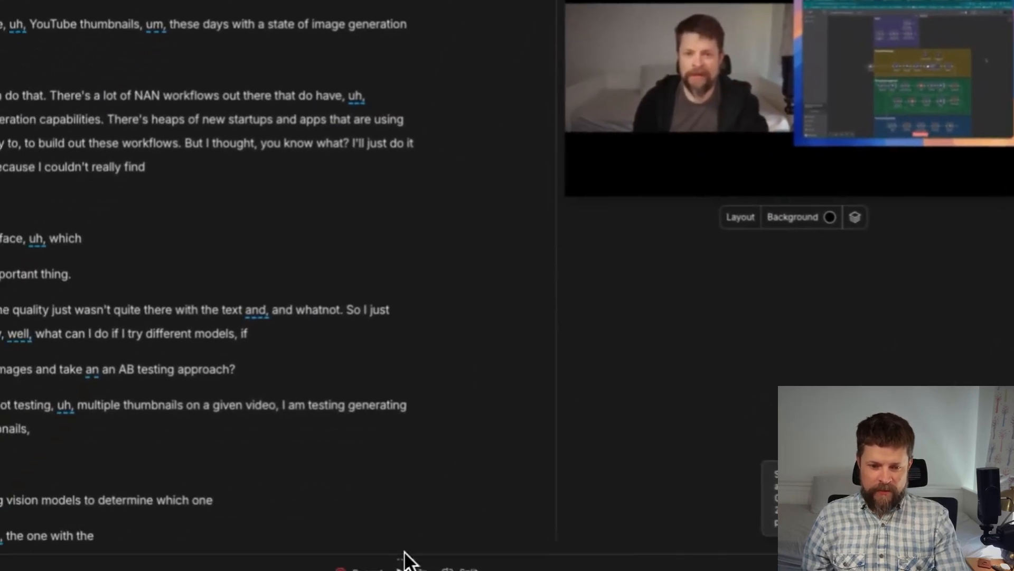
# - Enlarge the timeline area, play the composition from the beginning and show the Underlord assistant
pyautogui.moveTo(406, 559); pyautogui.dragTo(426, 378)
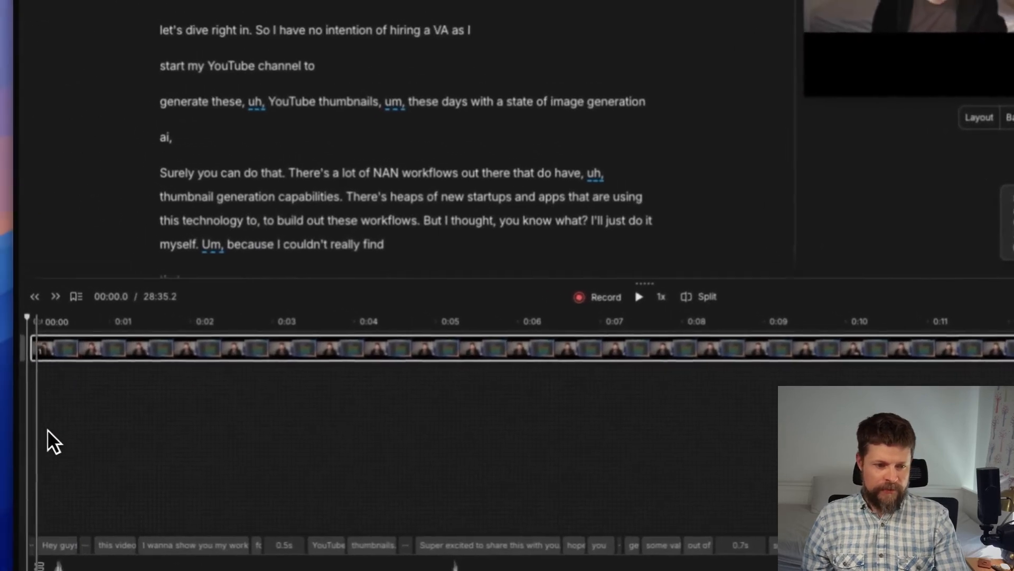
pyautogui.press('space')
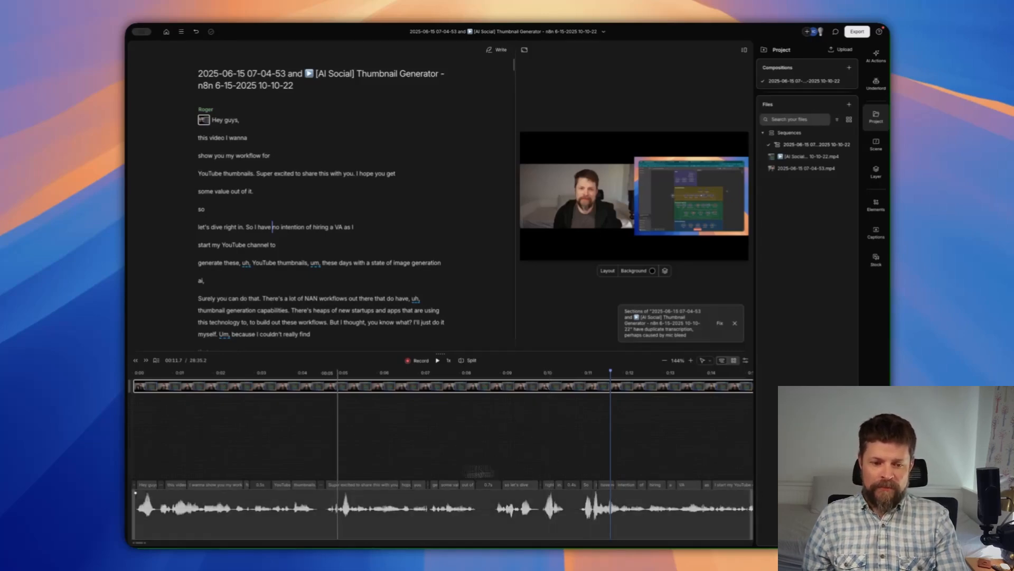
pyautogui.click(876, 85)
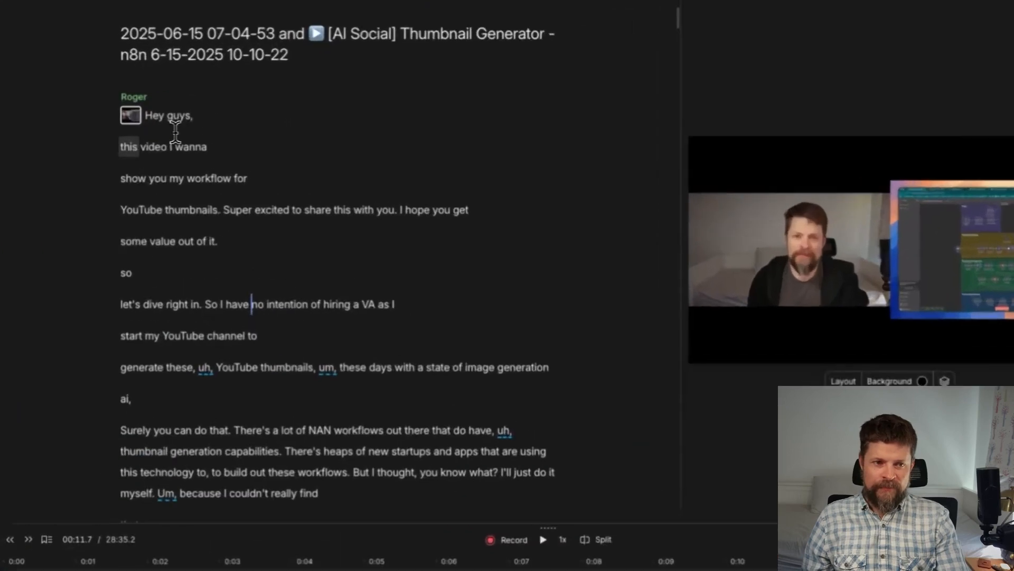
# - At the script line "this video I wanna", enlarge the camera recording to fill the whole canvas
pyautogui.click(227, 129)
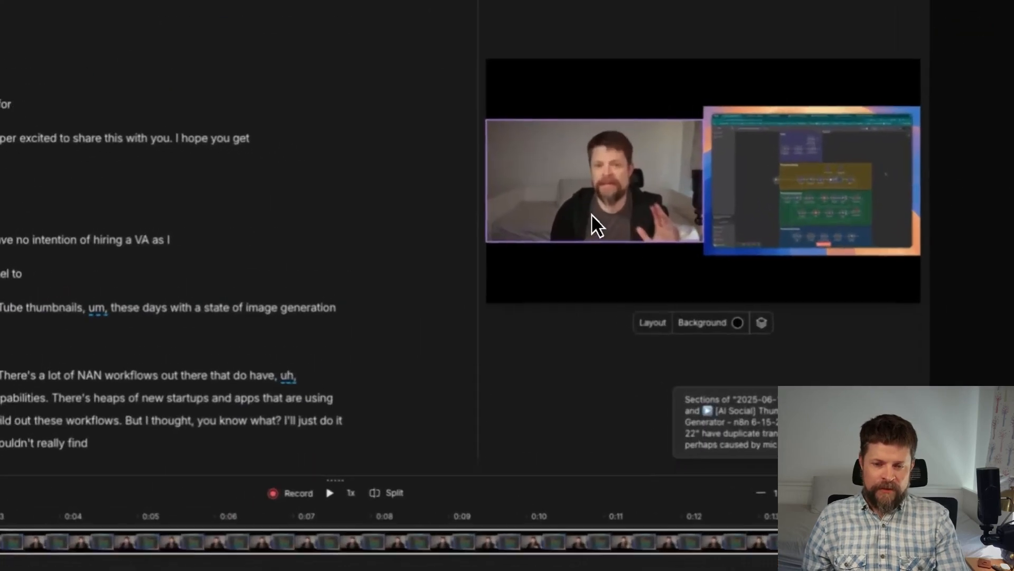
pyautogui.click(575, 220)
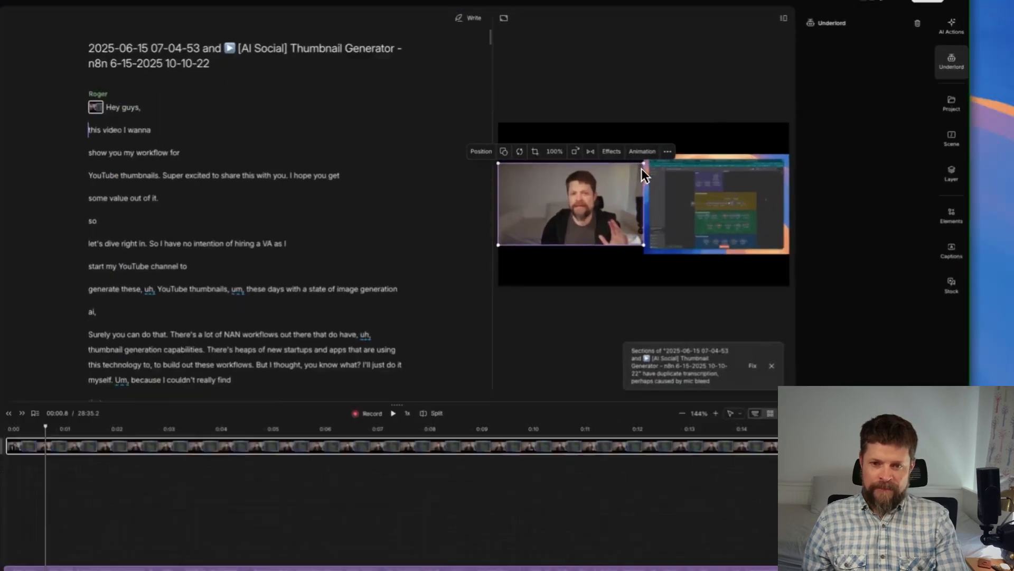
pyautogui.moveTo(634, 164); pyautogui.dragTo(873, 256)
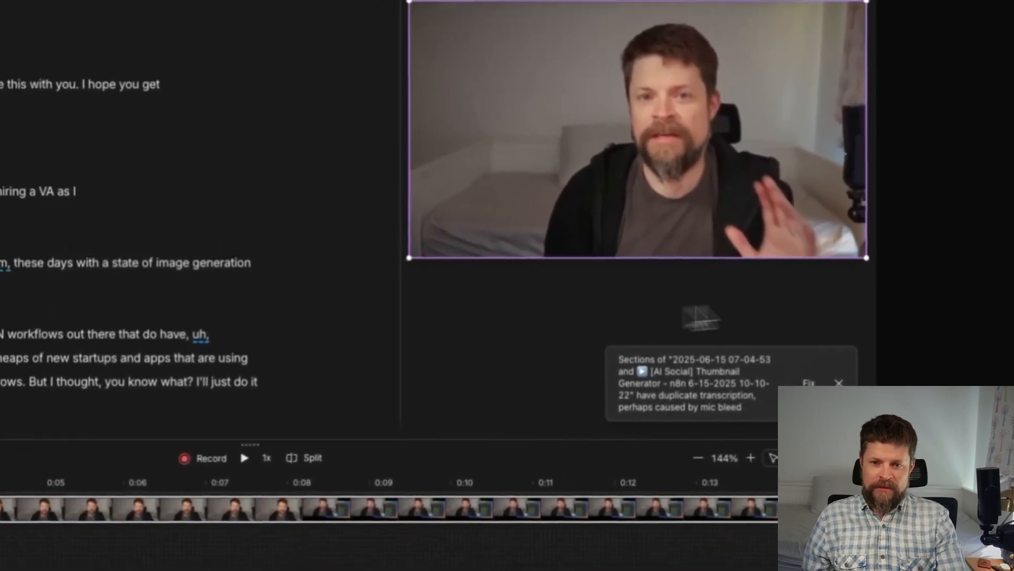
pyautogui.click(426, 379)
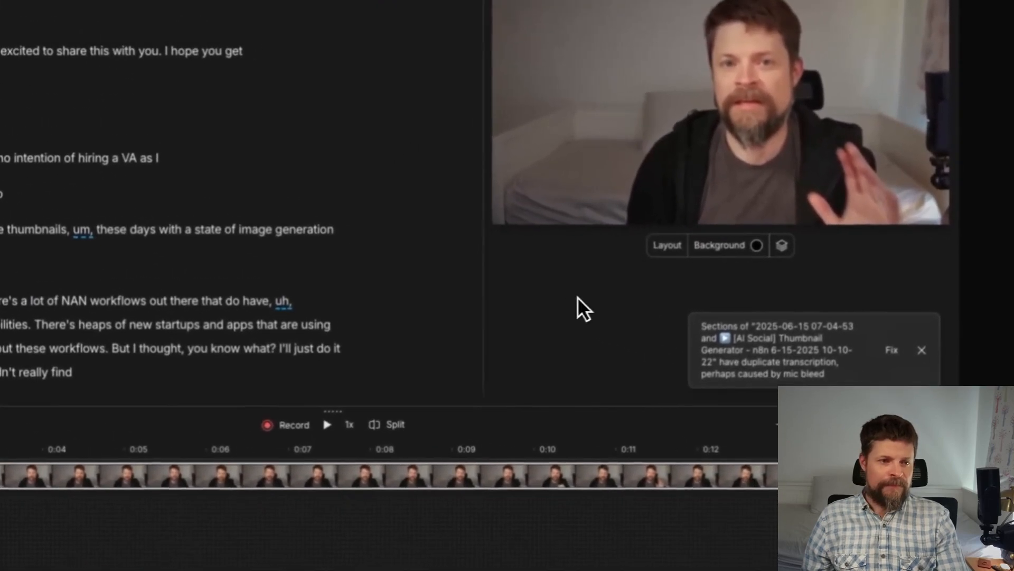
# - Play the opening, hide the Underlord assistant and start a new scene before "So I have no intention" in the script
pyautogui.press('space')
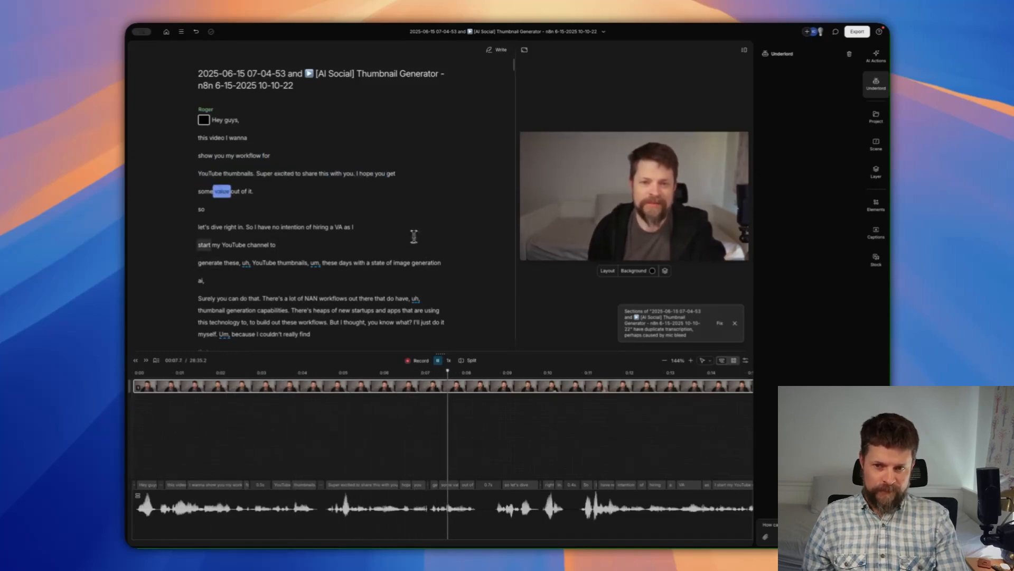
pyautogui.click(877, 93)
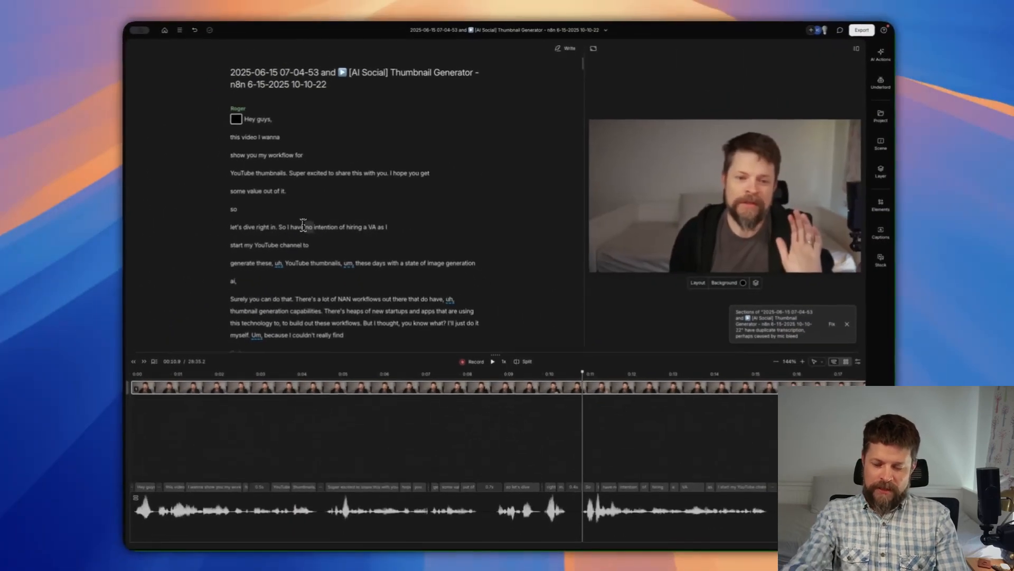
pyautogui.press('/')
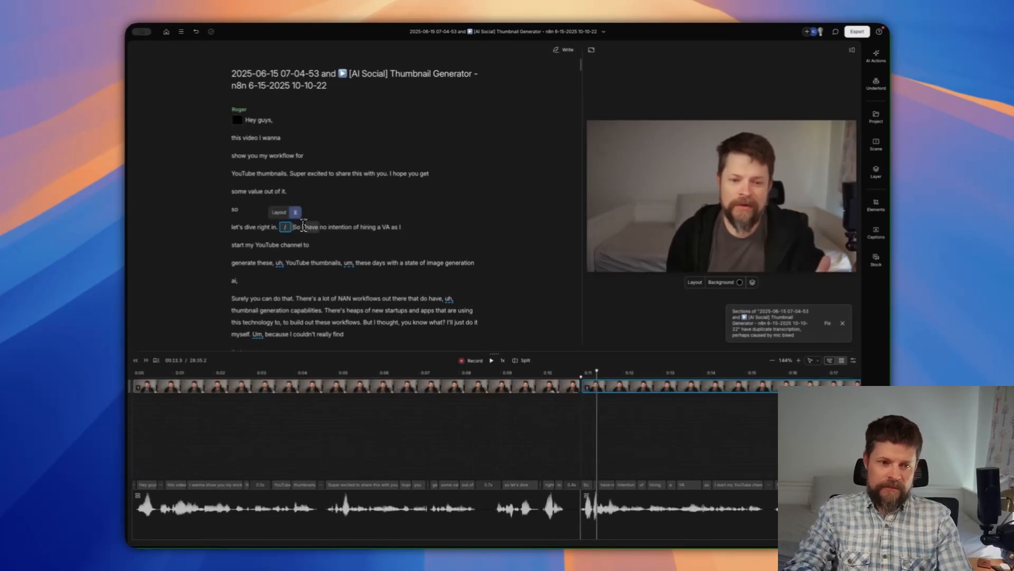
# - In the second scene, shrink the camera recording and move it to the canvas's bottom-right corner, uncovering the screen recording
pyautogui.click(708, 216)
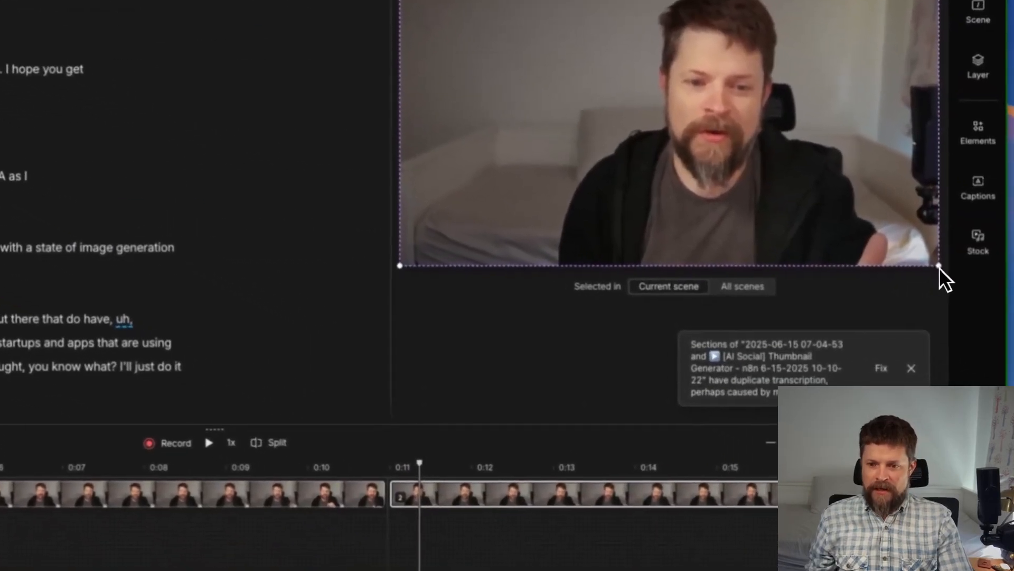
pyautogui.moveTo(980, 287); pyautogui.dragTo(779, 174)
pyautogui.click(829, 202)
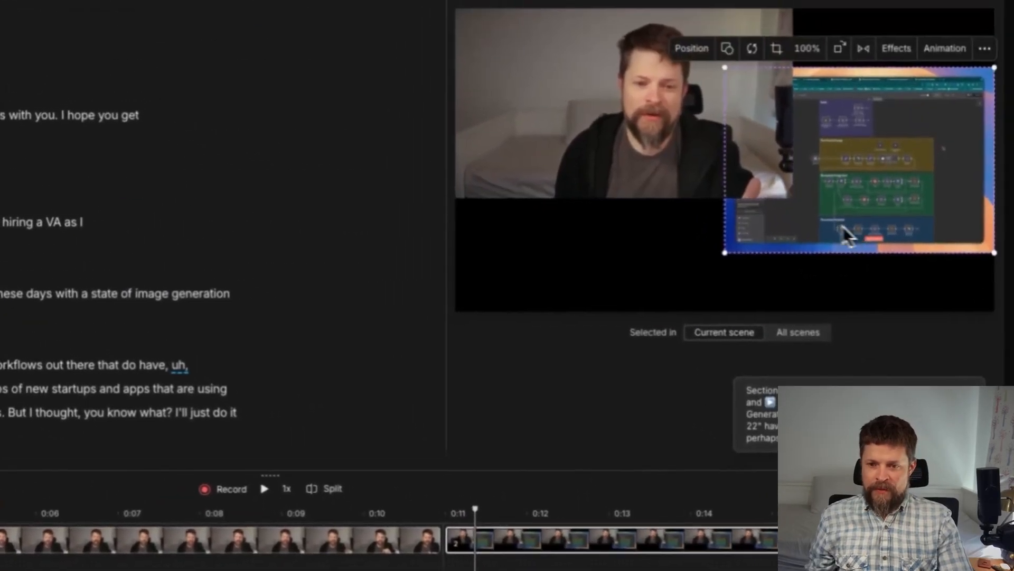
pyautogui.moveTo(843, 226); pyautogui.dragTo(734, 207)
pyautogui.click(764, 195)
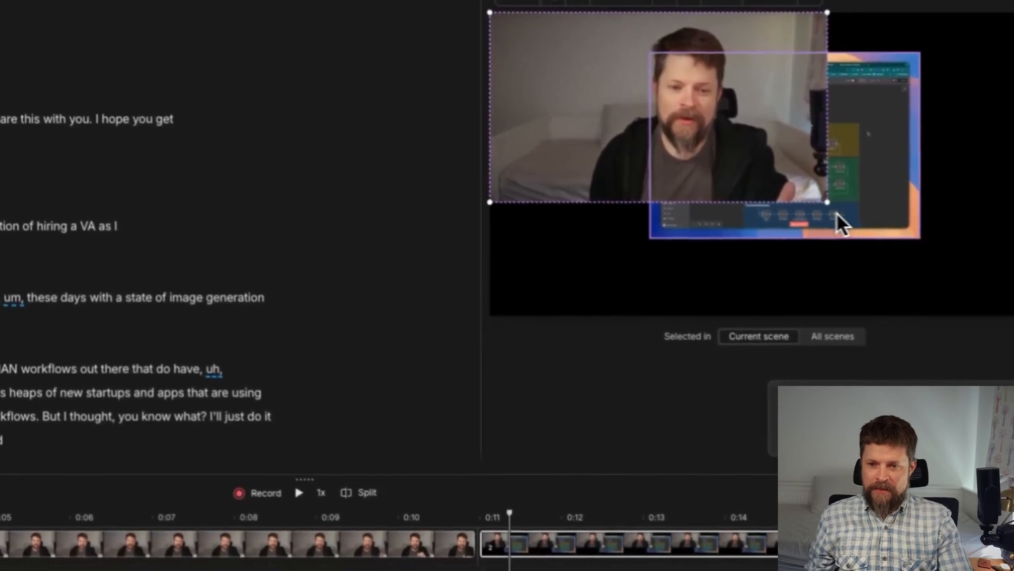
pyautogui.moveTo(837, 213); pyautogui.dragTo(916, 179)
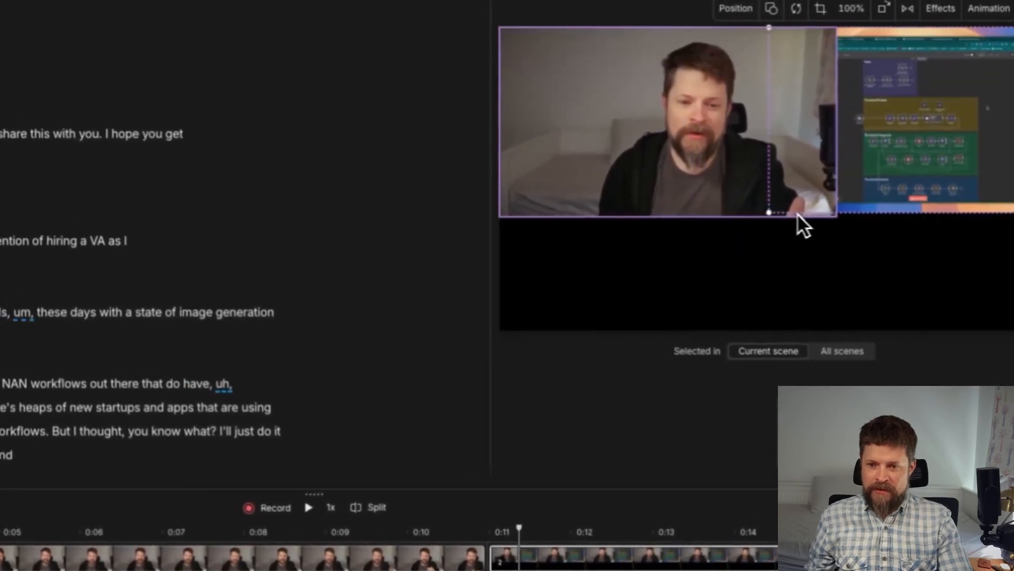
pyautogui.moveTo(761, 209); pyautogui.dragTo(963, 321)
# - Enlarge the screen recording in the second scene to the canvas height and center it behind the camera recording
pyautogui.click(836, 94)
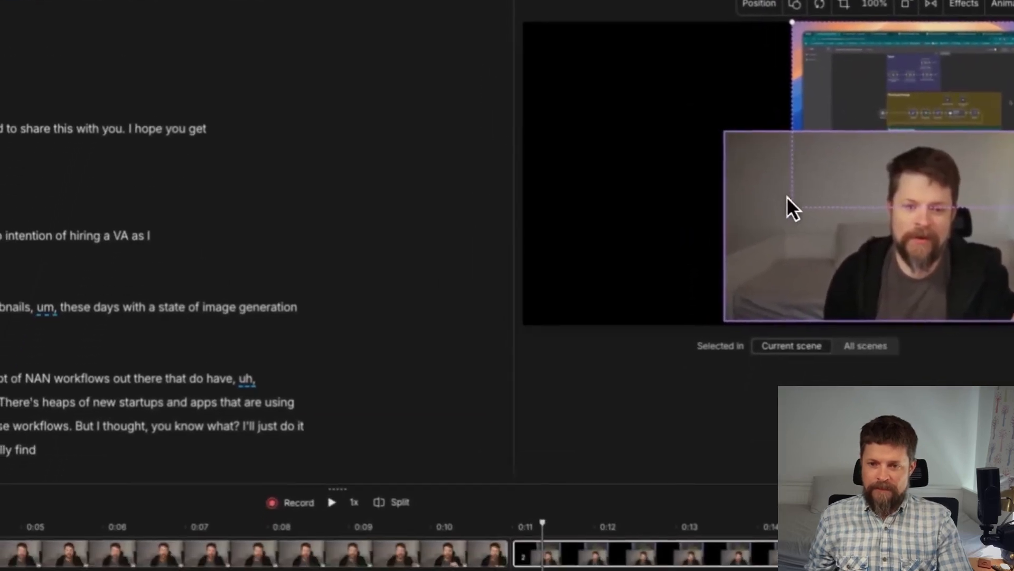
pyautogui.moveTo(845, 69); pyautogui.dragTo(720, 163)
pyautogui.moveTo(685, 299); pyautogui.dragTo(584, 233)
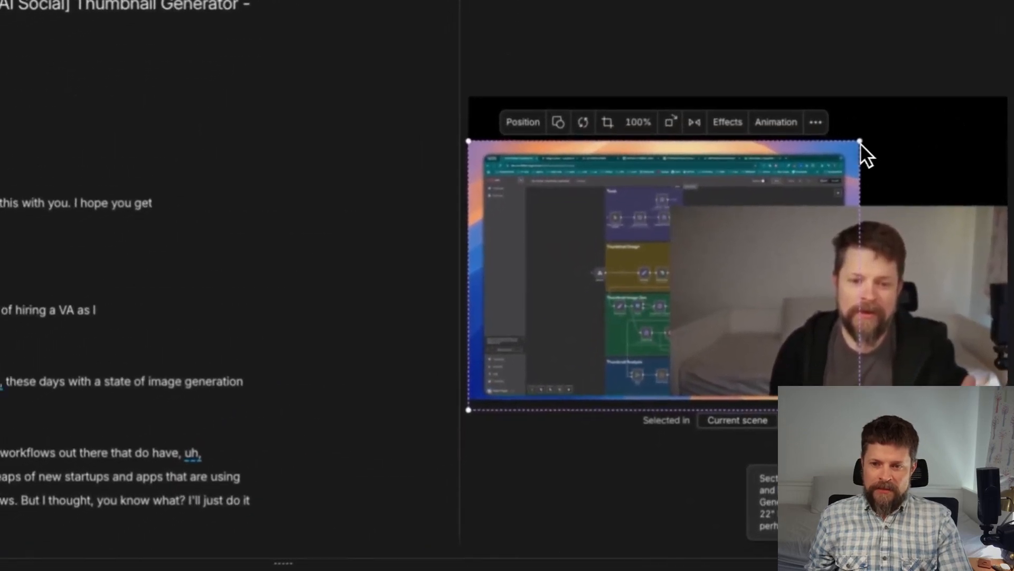
pyautogui.moveTo(962, 2); pyautogui.dragTo(928, 148)
pyautogui.moveTo(859, 151)
pyautogui.mouseDown()
pyautogui.moveTo(914, 144)
pyautogui.moveTo(872, 148)
pyautogui.mouseUp()
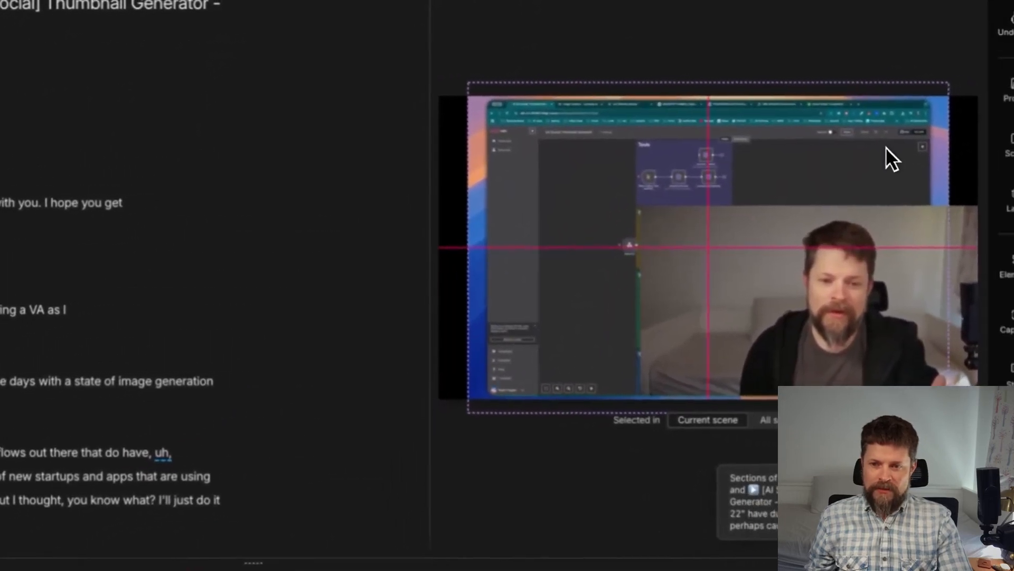
# - Shrink the camera recording in the second scene further and crop its left and right sides to a nearly square frame
pyautogui.click(861, 251)
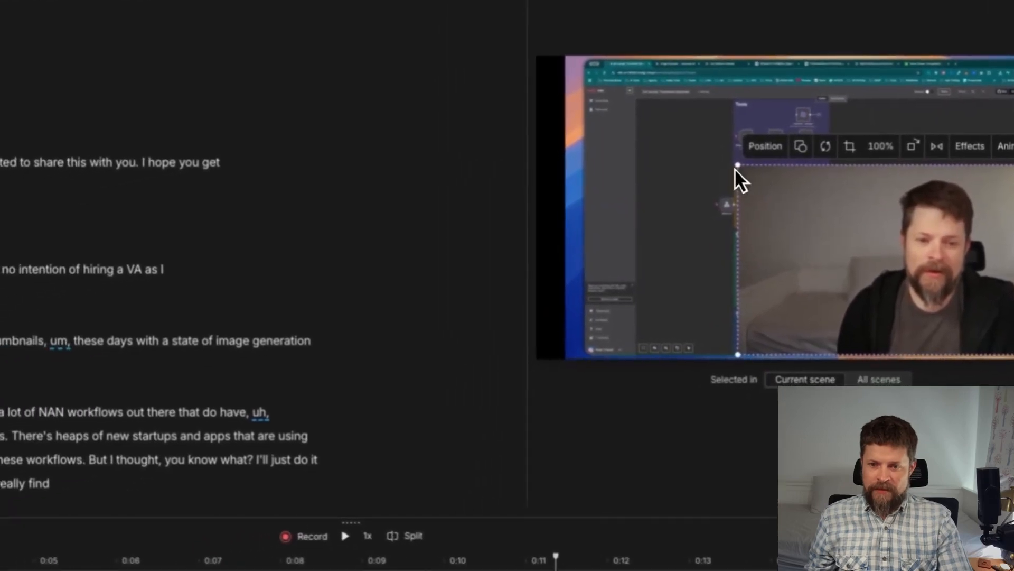
pyautogui.moveTo(738, 165); pyautogui.dragTo(845, 241)
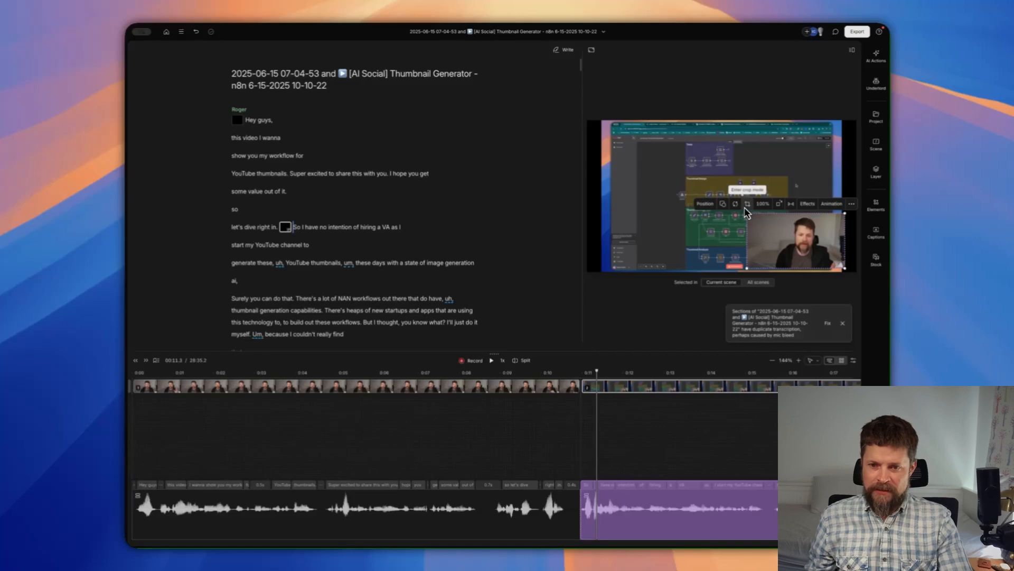
pyautogui.click(747, 205)
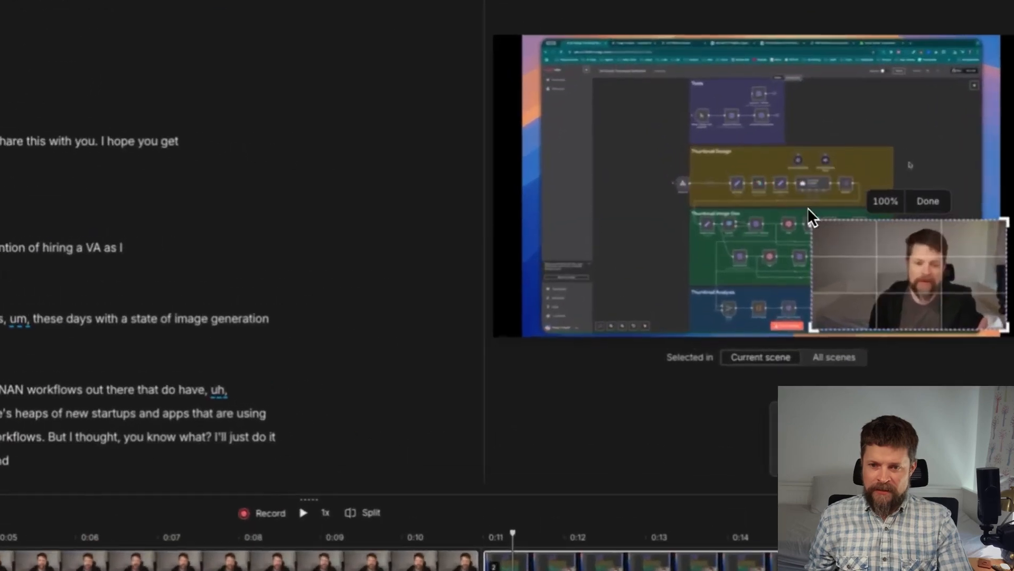
pyautogui.moveTo(751, 247); pyautogui.dragTo(761, 246)
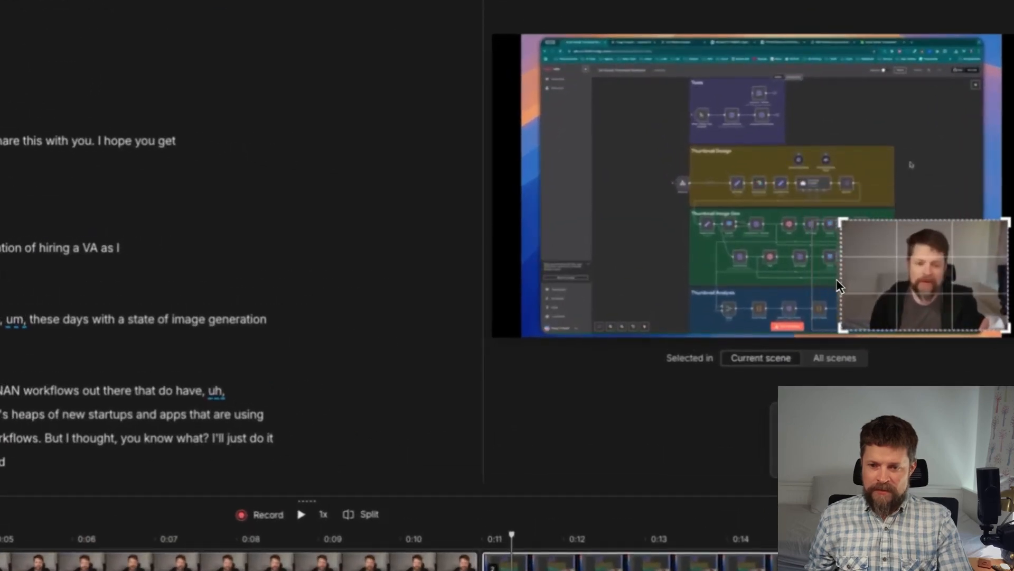
pyautogui.moveTo(839, 286); pyautogui.dragTo(873, 289)
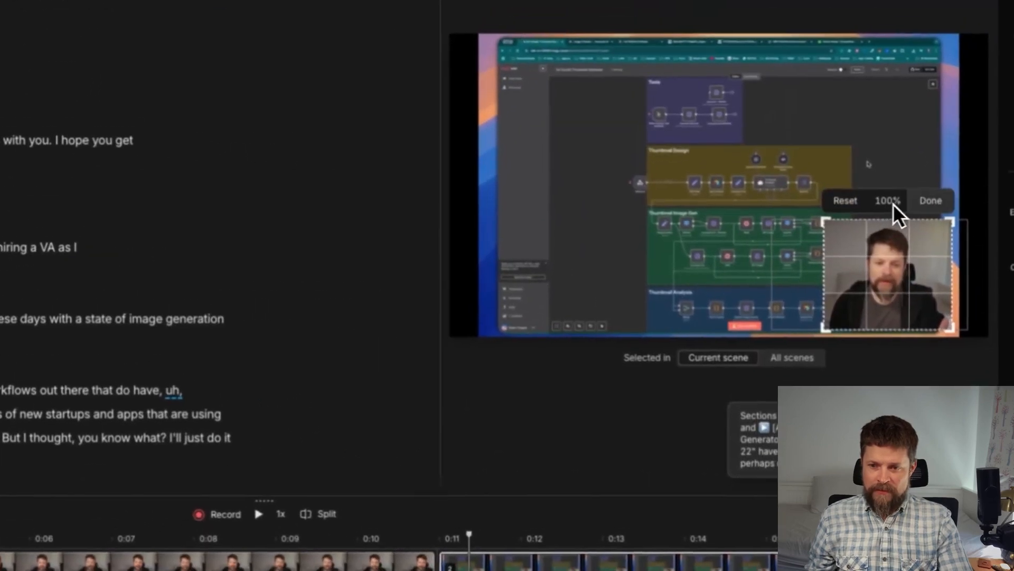
pyautogui.click(953, 169)
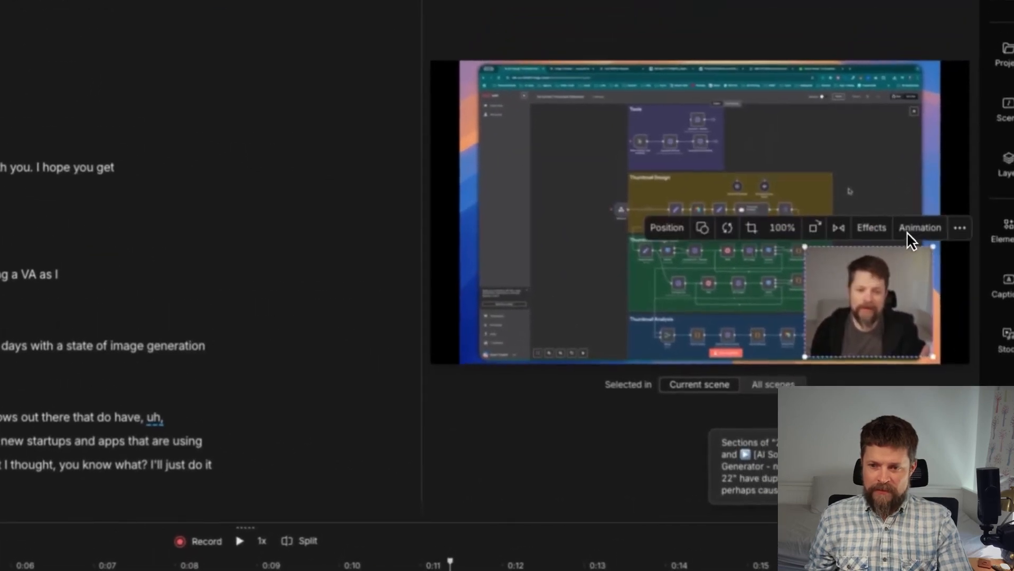
# - Make the cropped camera recording slightly smaller and fit it into the bottom-right corner of the screen recording
pyautogui.click(874, 290)
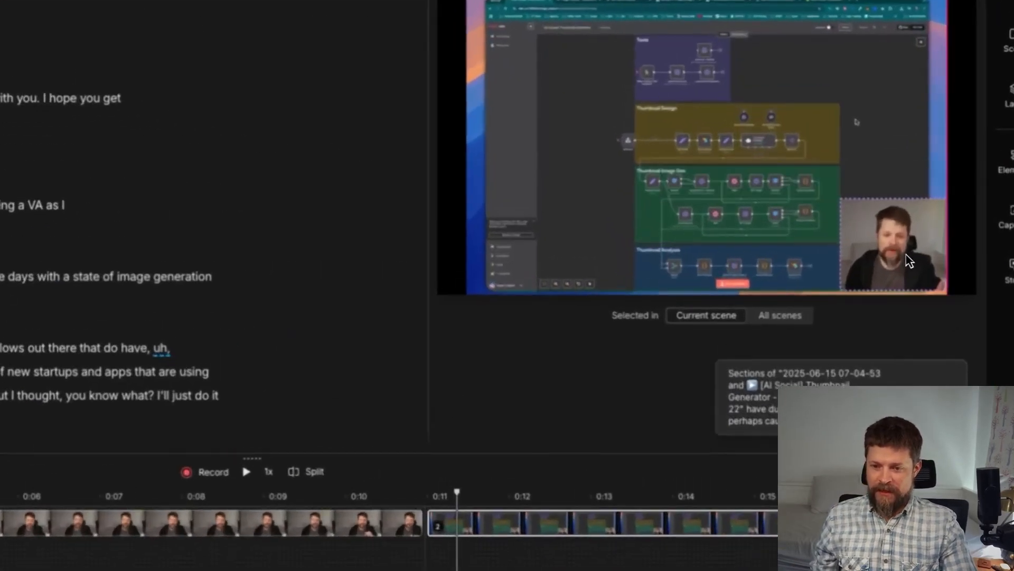
pyautogui.click(907, 263)
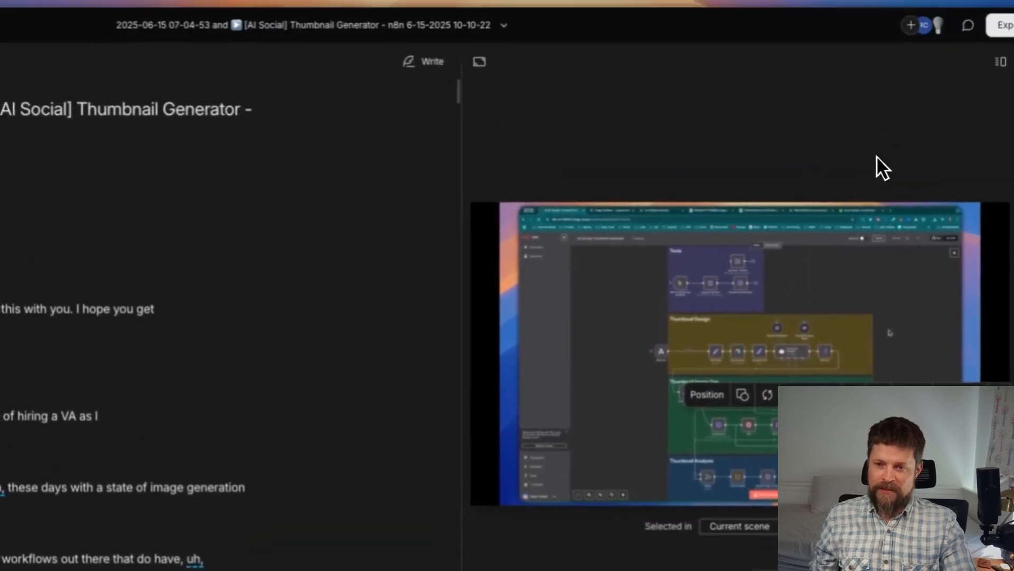
# - Play the cut from the full-screen first scene into the picture-in-picture second scene to check the layout change
pyautogui.click(865, 62)
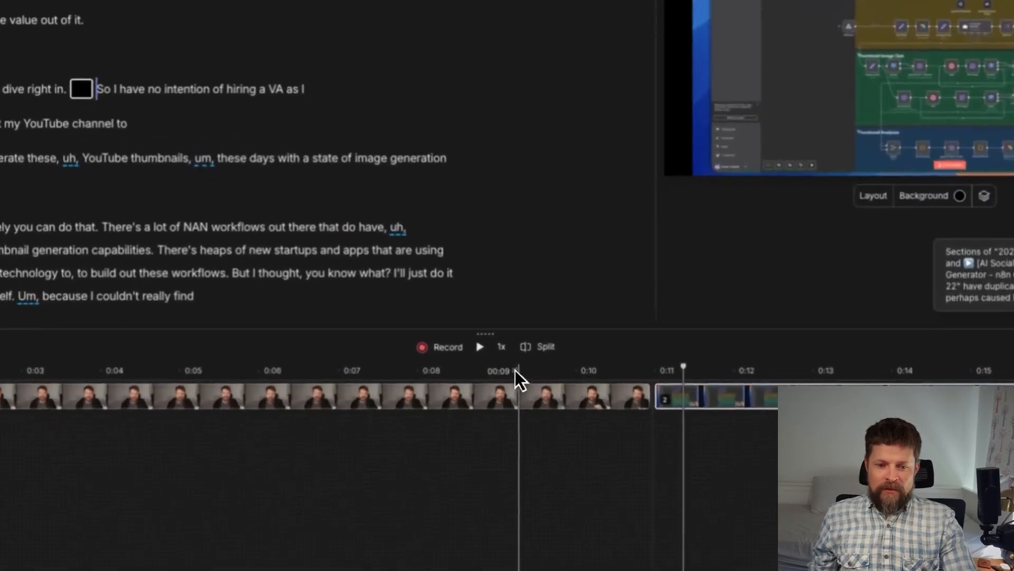
pyautogui.click(418, 375)
pyautogui.press('space')
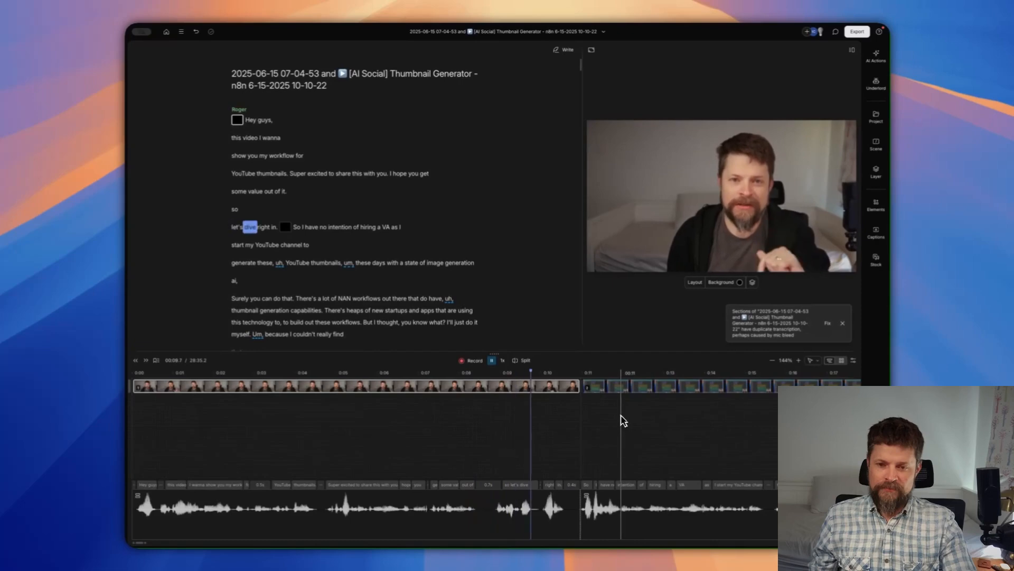
pyautogui.press('space')
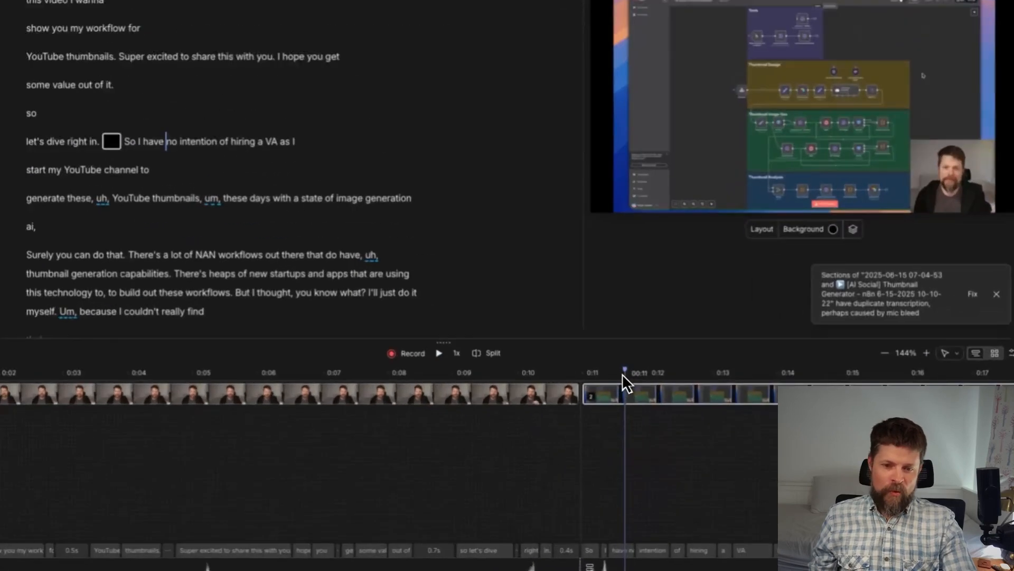
pyautogui.moveTo(608, 371); pyautogui.dragTo(538, 378)
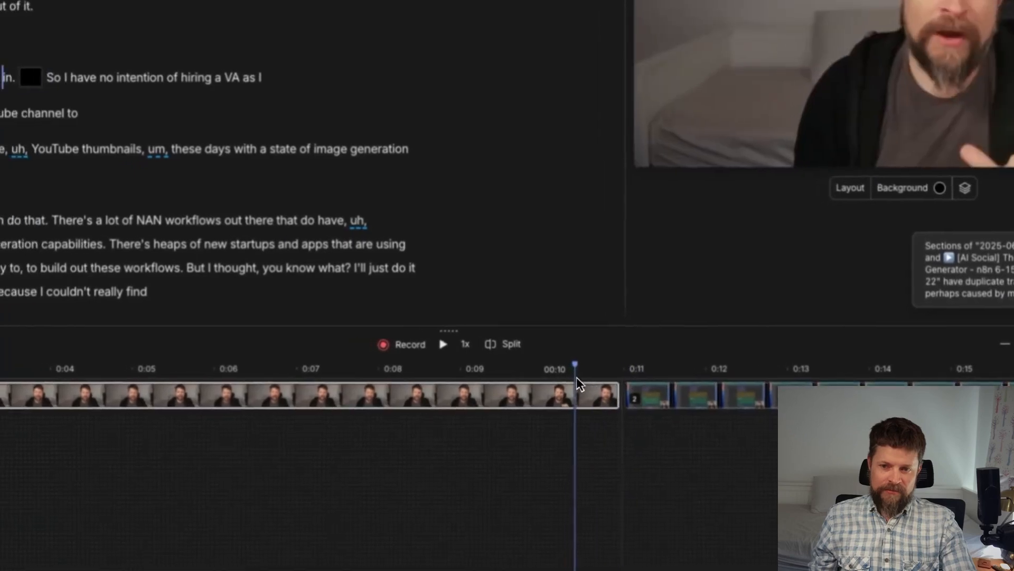
pyautogui.press('space')
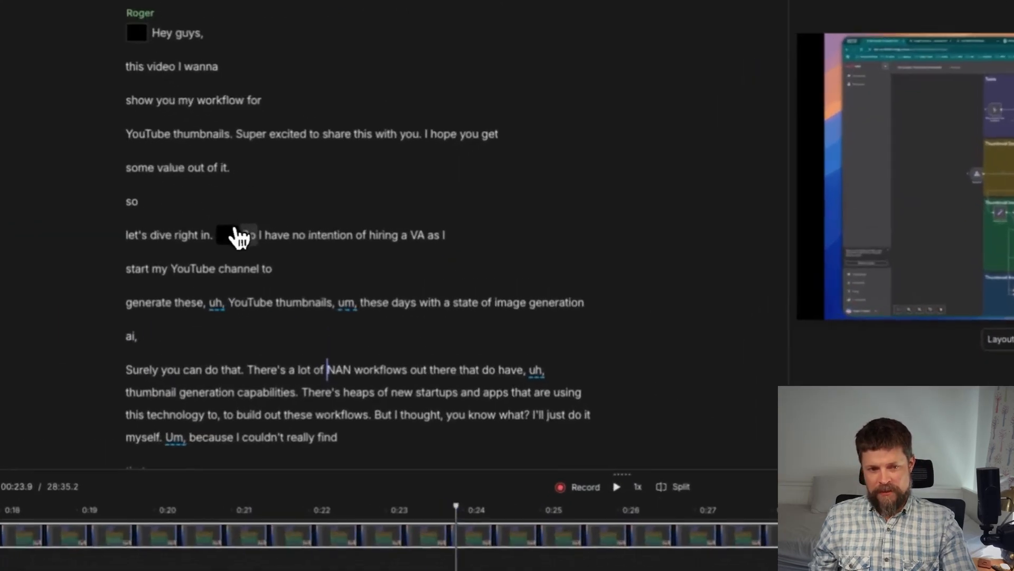
# - Select the camera recording in the second scene and check its placement in the screen recording's bottom-right corner
pyautogui.click(285, 227)
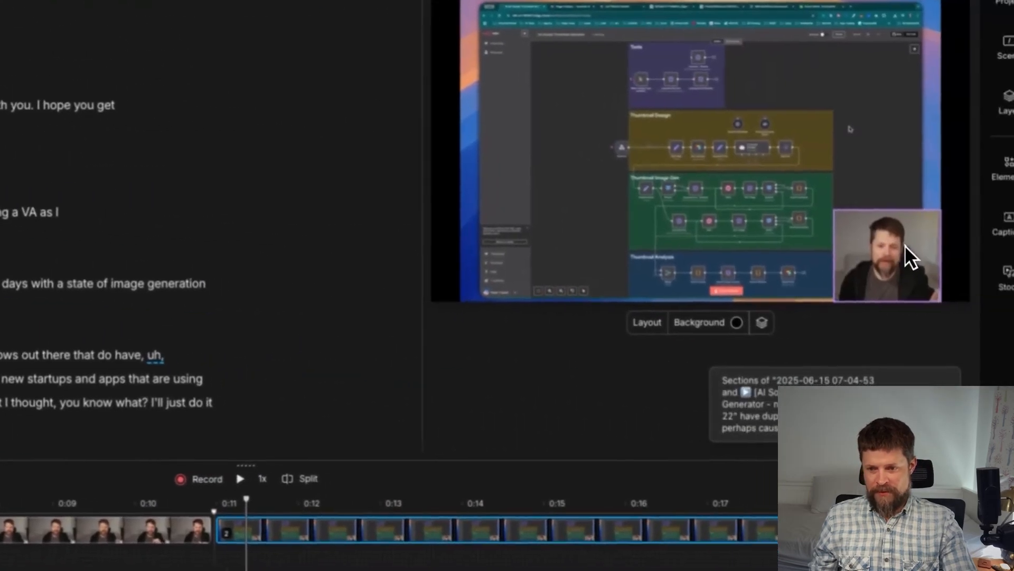
pyautogui.click(904, 246)
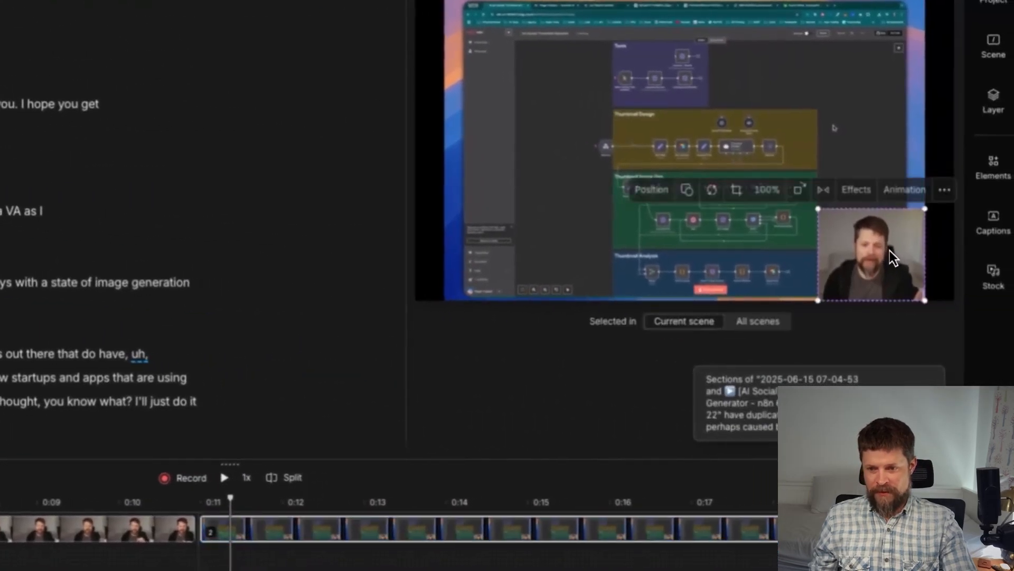
pyautogui.moveTo(904, 250)
pyautogui.mouseDown()
pyautogui.moveTo(928, 249)
pyautogui.moveTo(915, 250)
pyautogui.mouseUp()
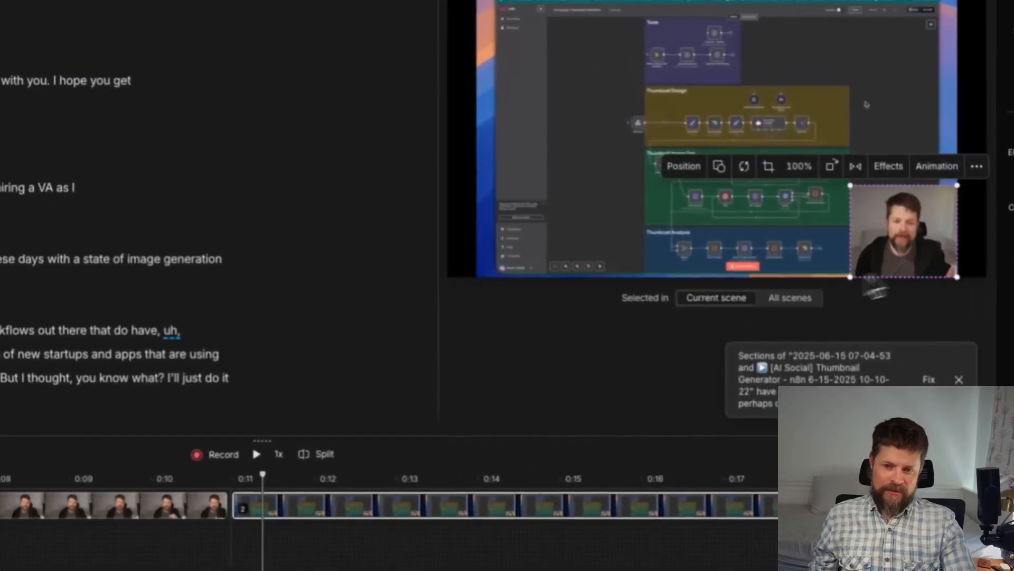
pyautogui.click(669, 321)
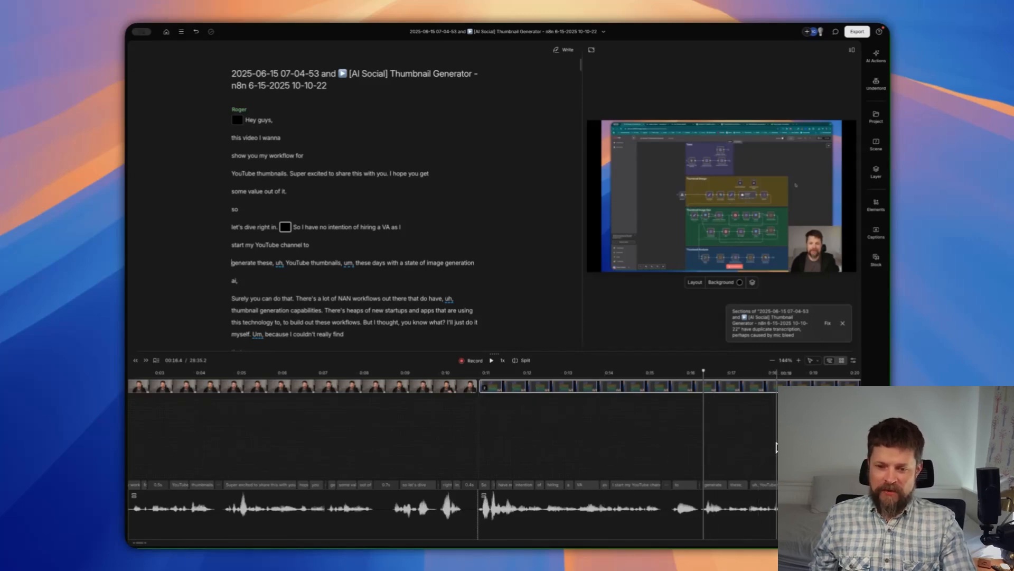
# - Play a part of the second scene around 3:40 to check that the picture-in-picture layout carries on
pyautogui.scroll(-5, 761, 450)
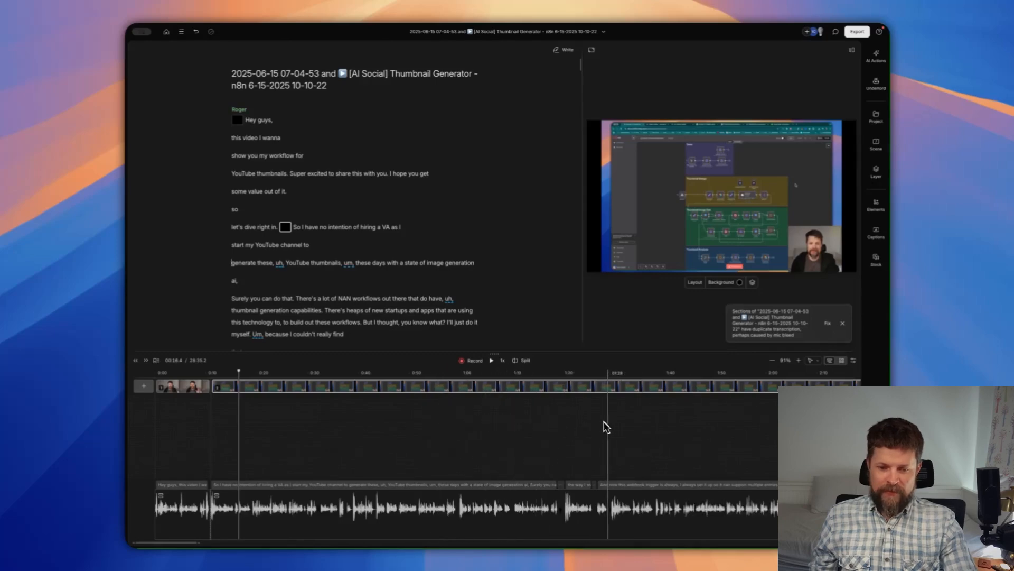
pyautogui.scroll(-3, 608, 424)
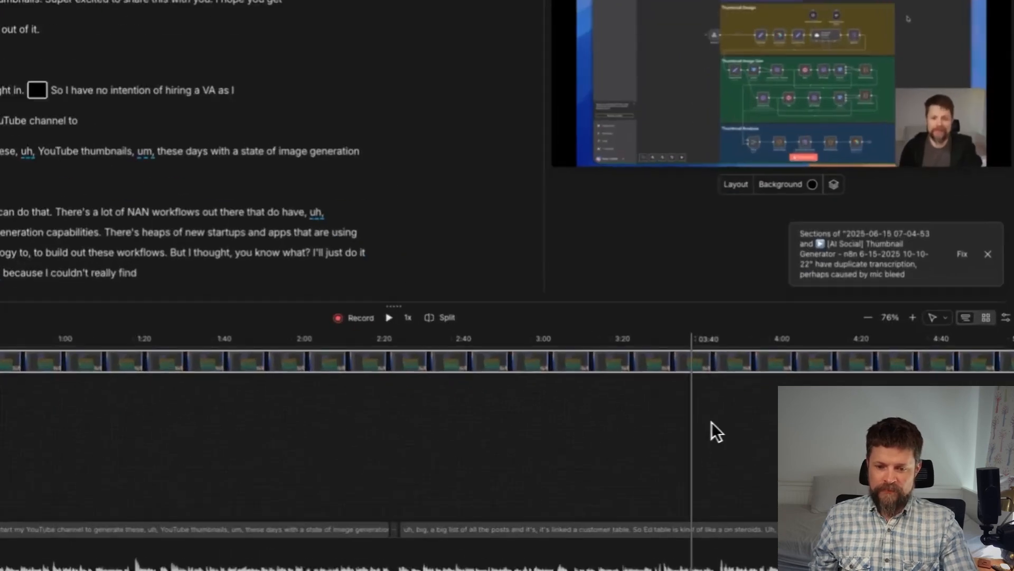
pyautogui.click(667, 422)
pyautogui.press('space')
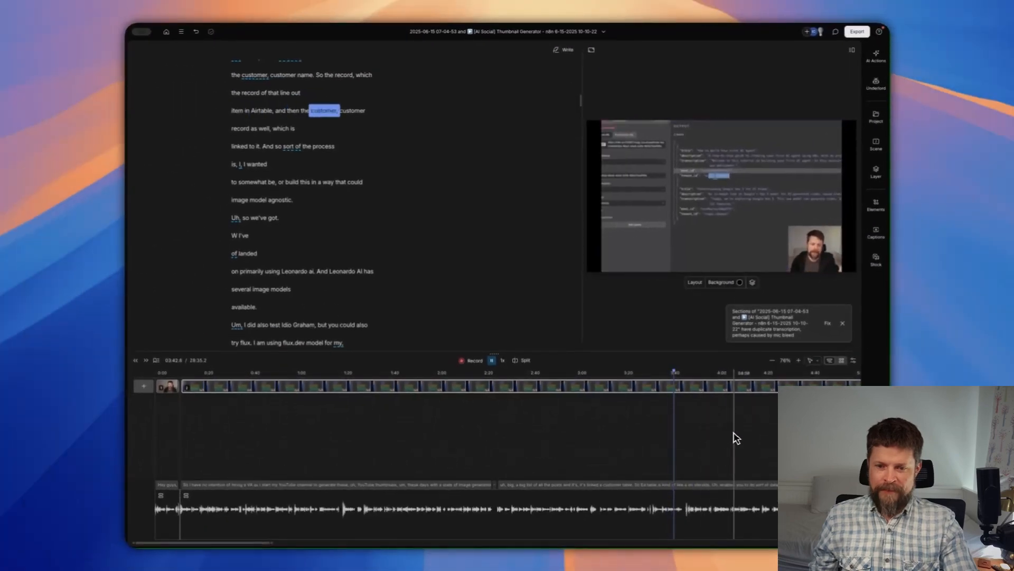
pyautogui.press('space')
# - Find the closing remarks near the end of the transcript and add a scene boundary just before "Cool."
pyautogui.scroll(-5, 735, 438)
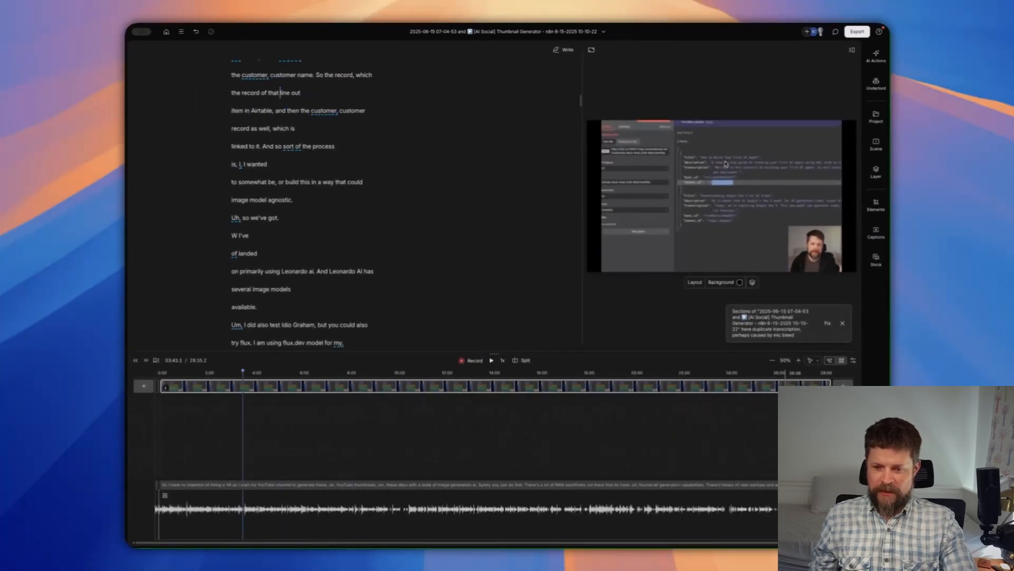
pyautogui.click(779, 438)
pyautogui.click(765, 439)
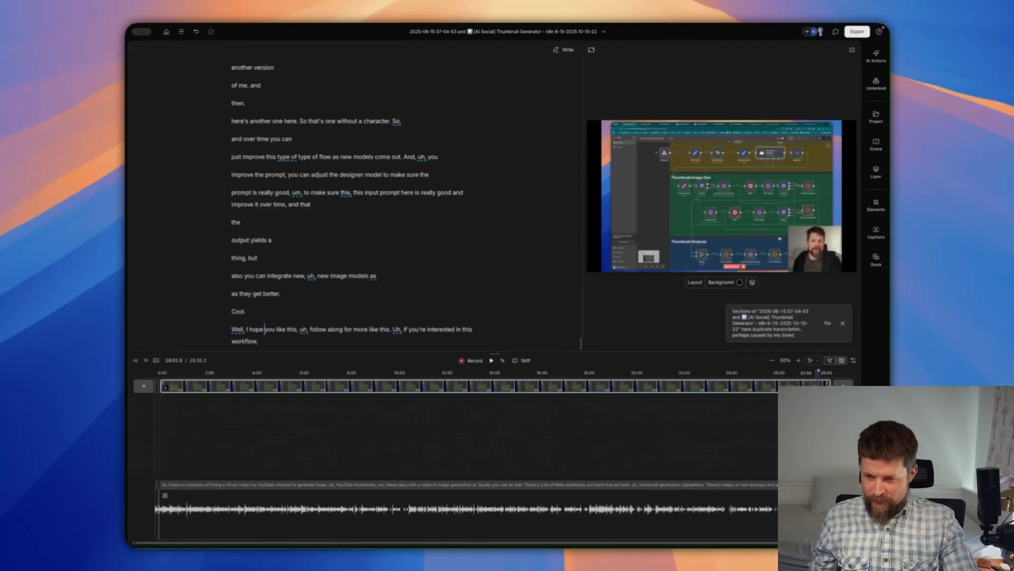
pyautogui.scroll(-4, 372, 201)
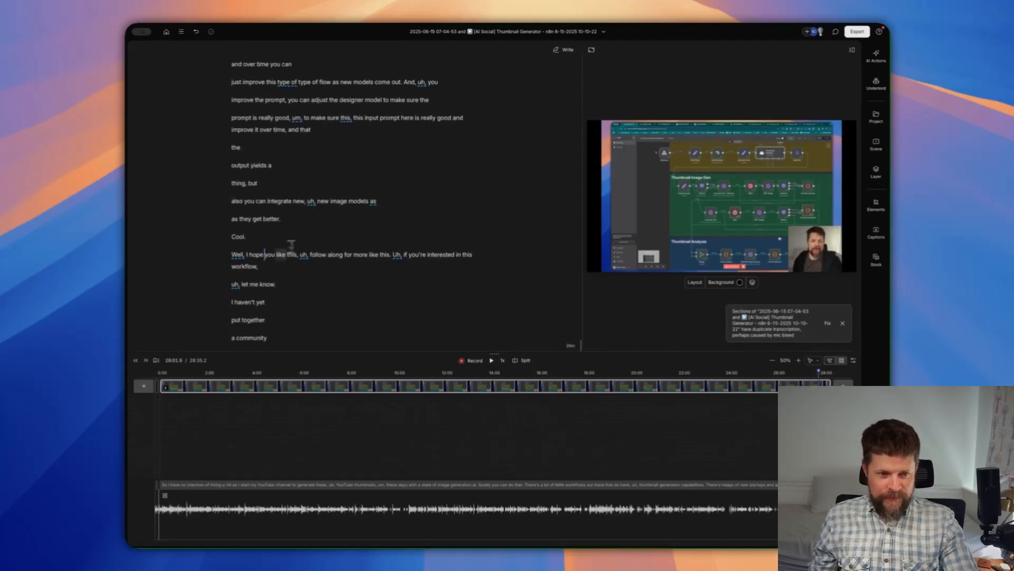
pyautogui.click(231, 235)
pyautogui.press('/')
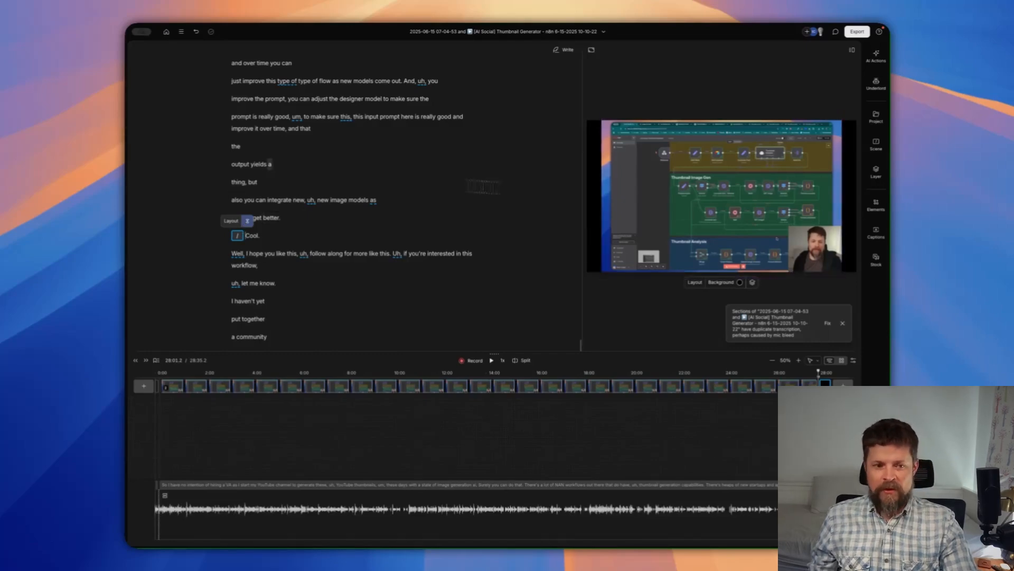
# - Copy the first scene's full-screen camera layout and paste it onto the closing scene that starts at "Cool."
pyautogui.scroll(20, 371, 180)
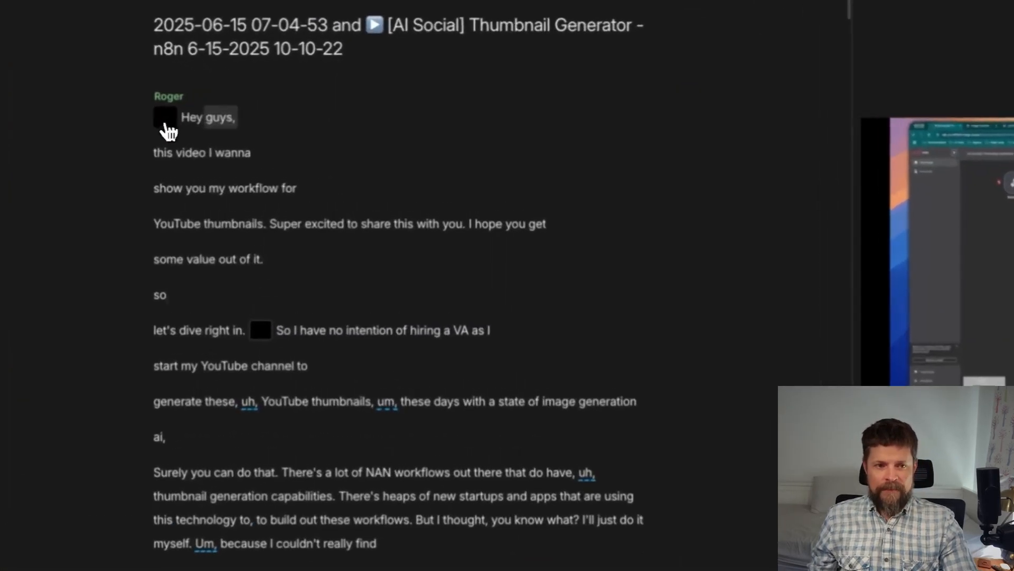
pyautogui.click(237, 122)
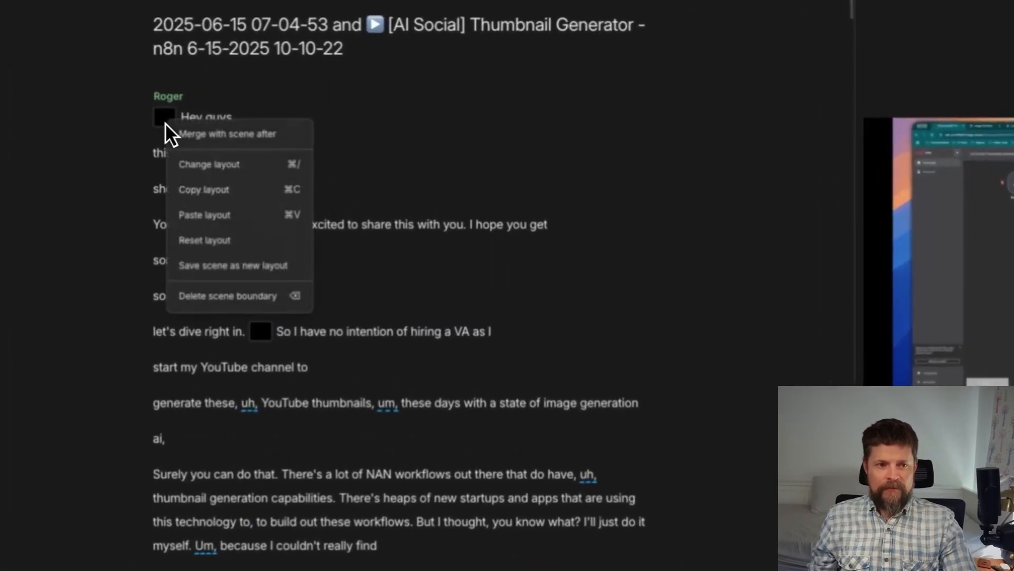
pyautogui.click(218, 190)
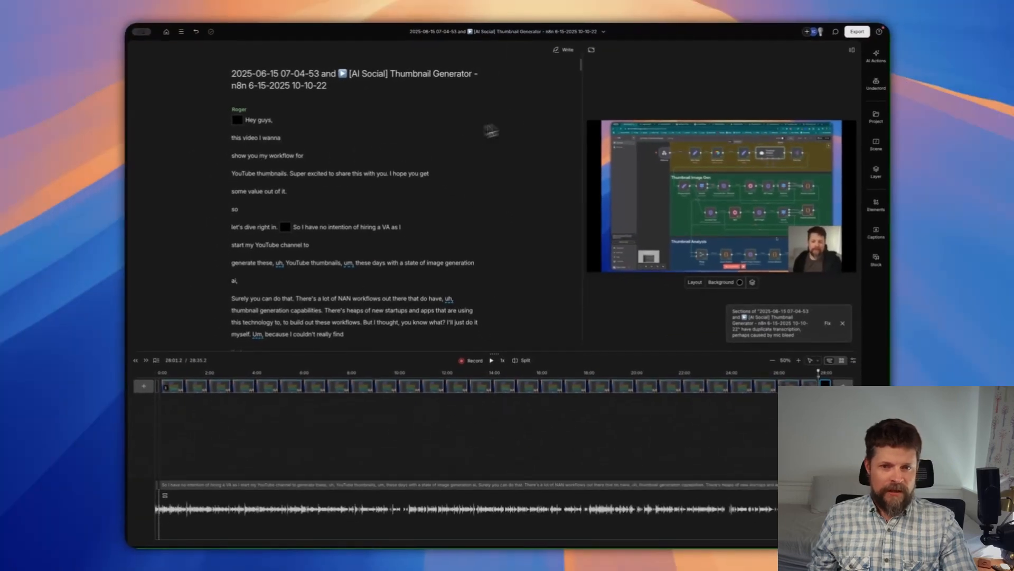
pyautogui.scroll(-15, 578, 132)
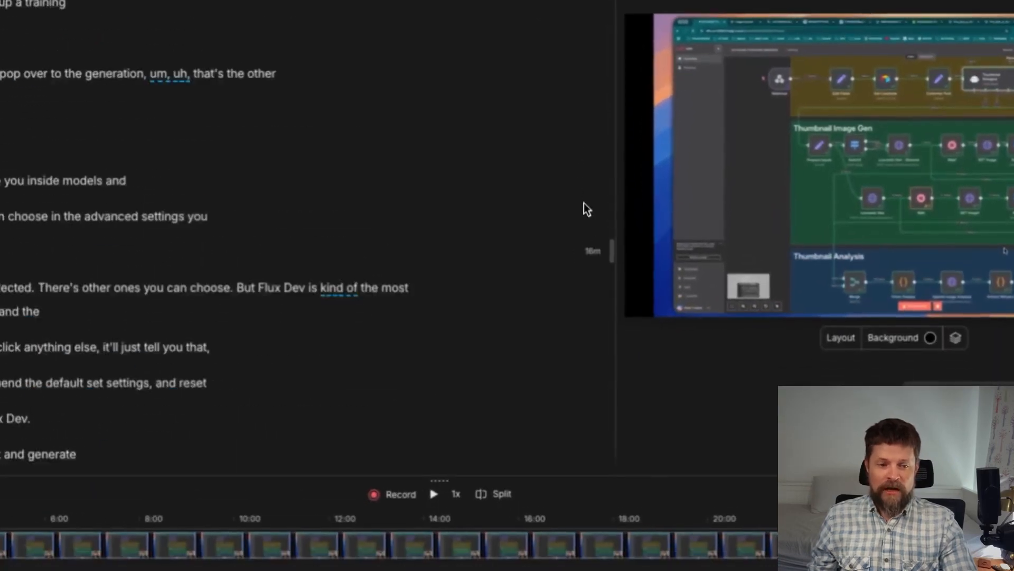
pyautogui.scroll(-15, 587, 209)
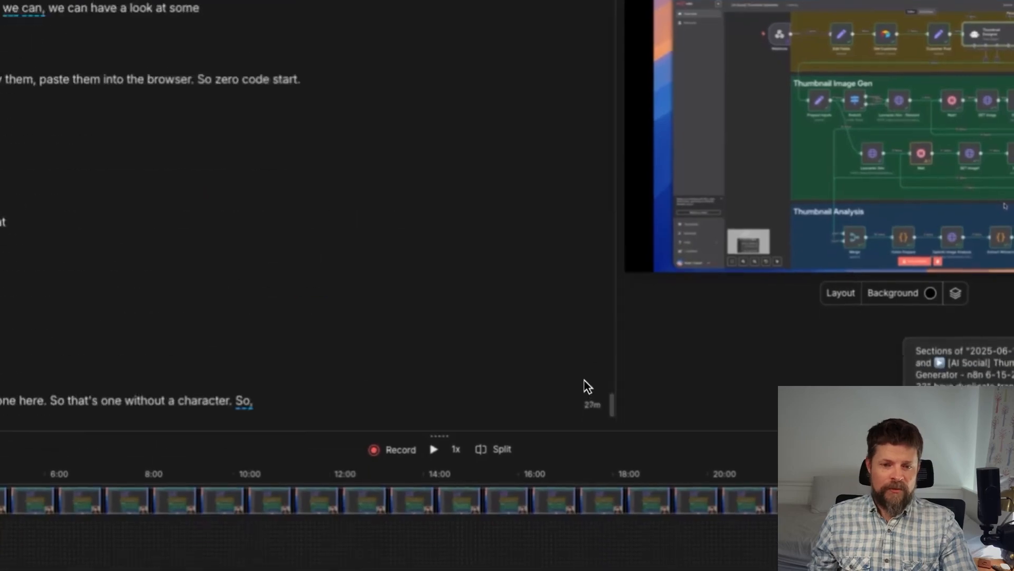
pyautogui.scroll(5, 574, 309)
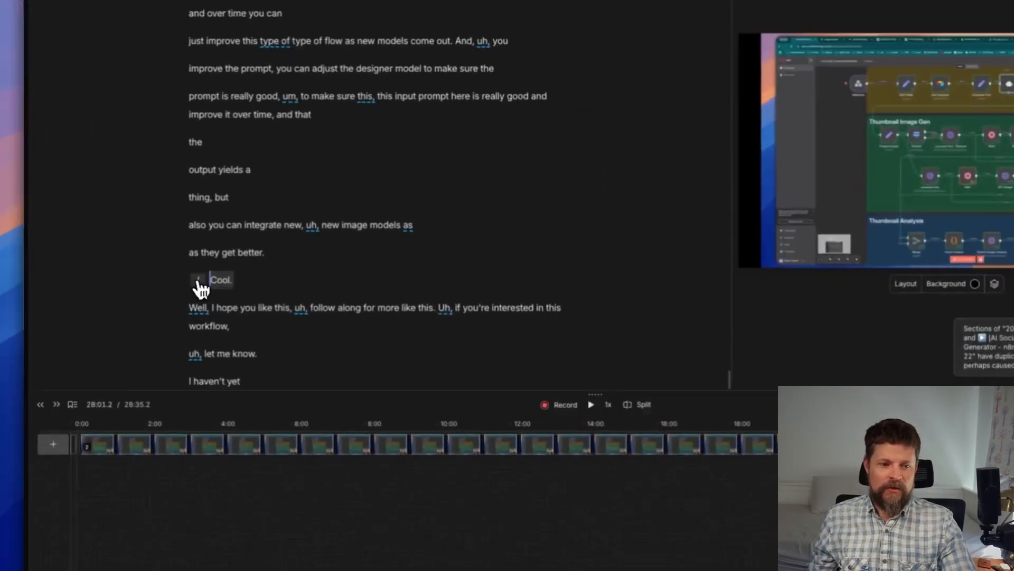
pyautogui.click(200, 280)
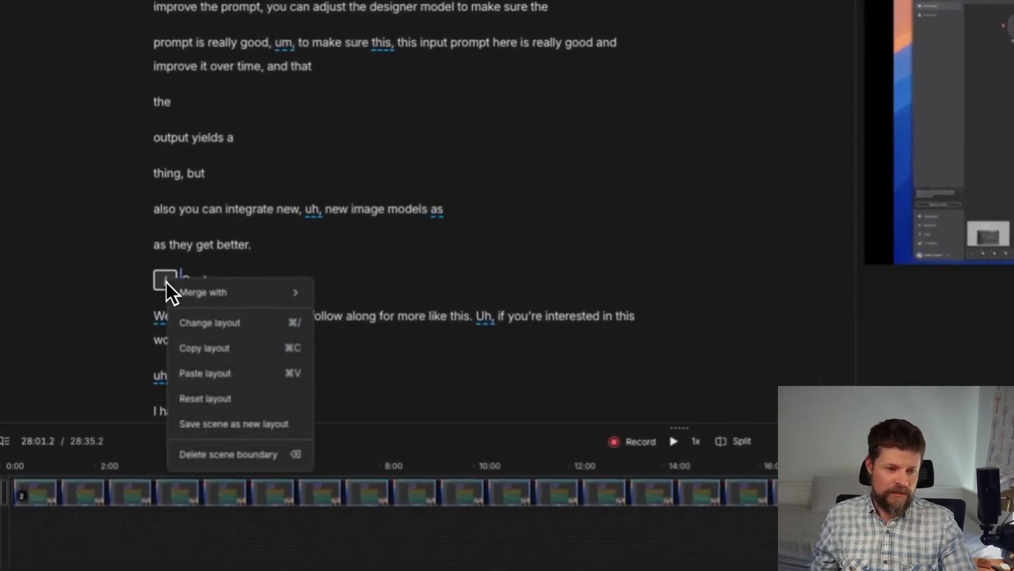
pyautogui.click(233, 370)
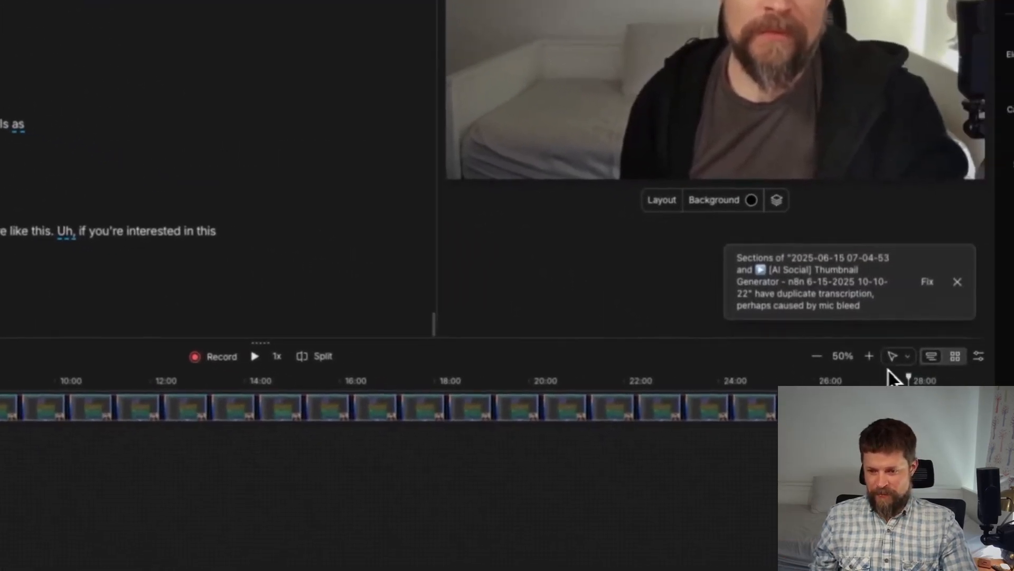
# - Play the switch into the closing scene, and return to the beginning of the sequence
pyautogui.click(889, 379)
pyautogui.press('space')
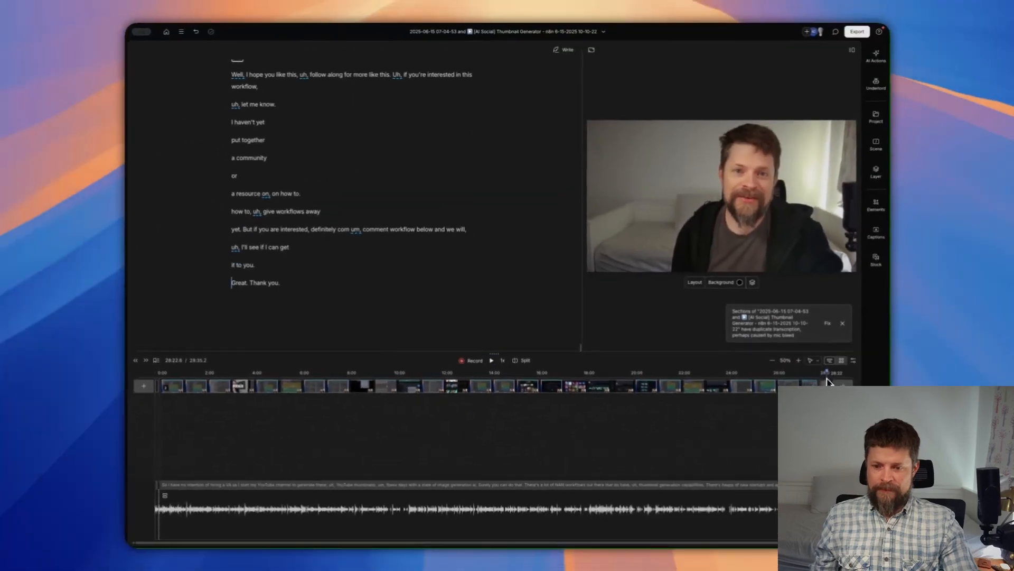
pyautogui.press('super+Up')
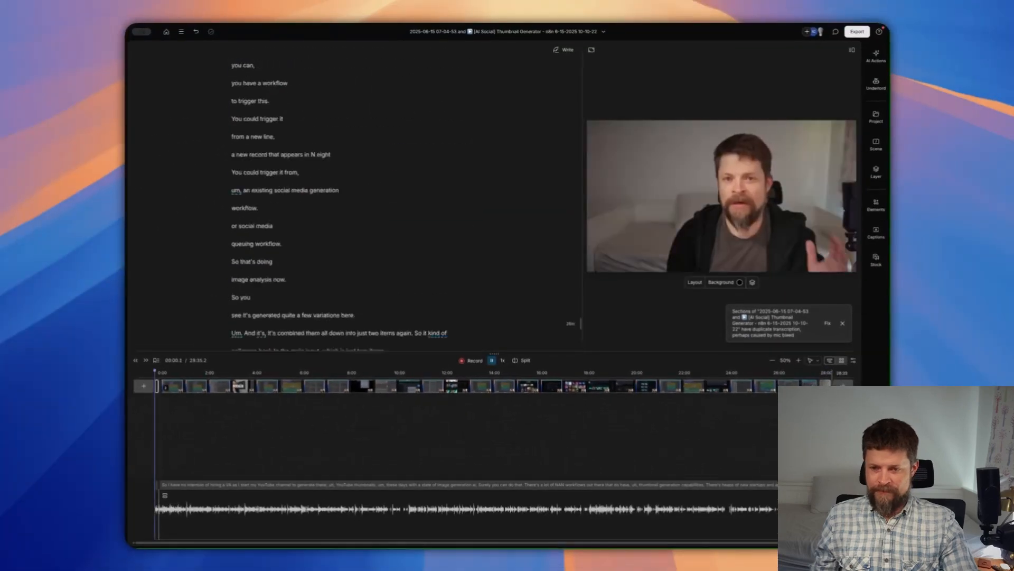
pyautogui.press('space')
# - Look over the AI Actions and send Underlord the request "Can you please remove bad takes from this video sequence"
pyautogui.click(876, 82)
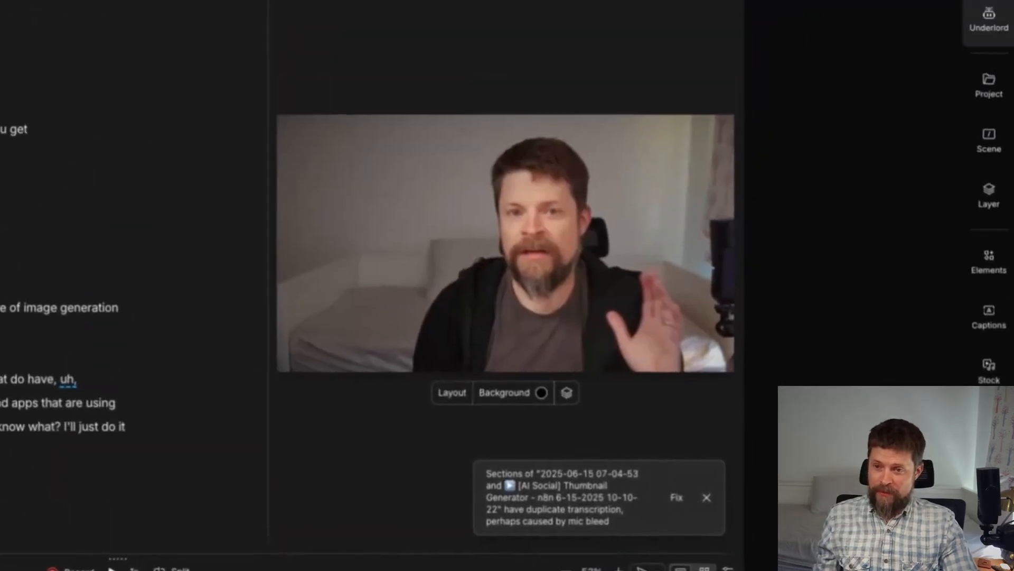
pyautogui.click(992, 80)
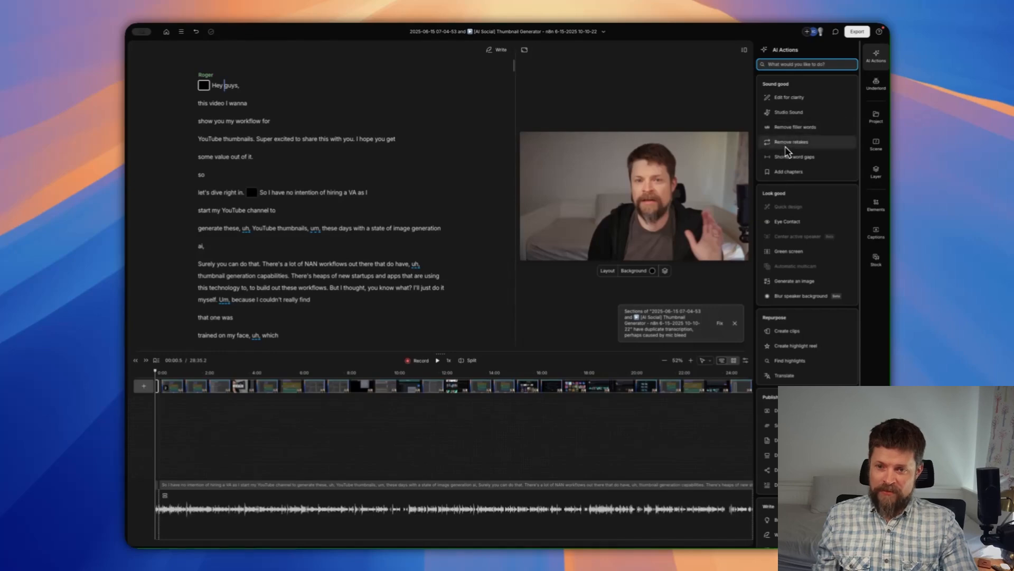
pyautogui.moveTo(804, 156)
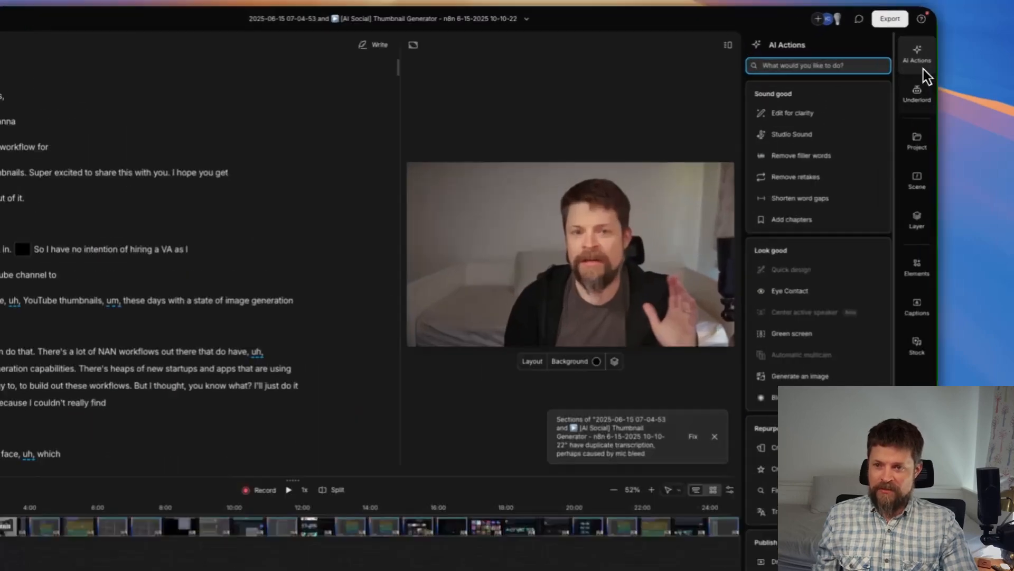
pyautogui.click(918, 94)
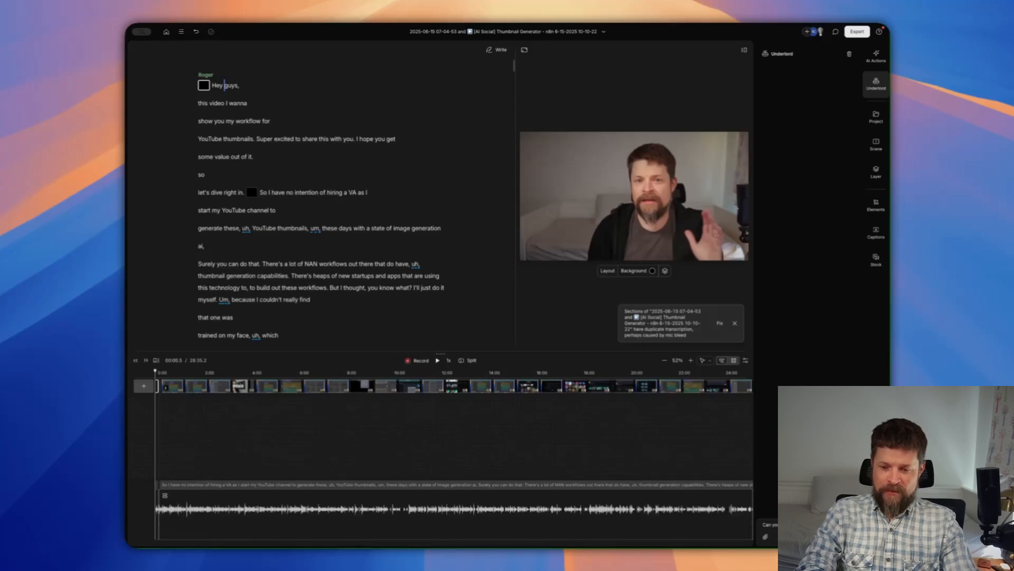
pyautogui.press('Return')
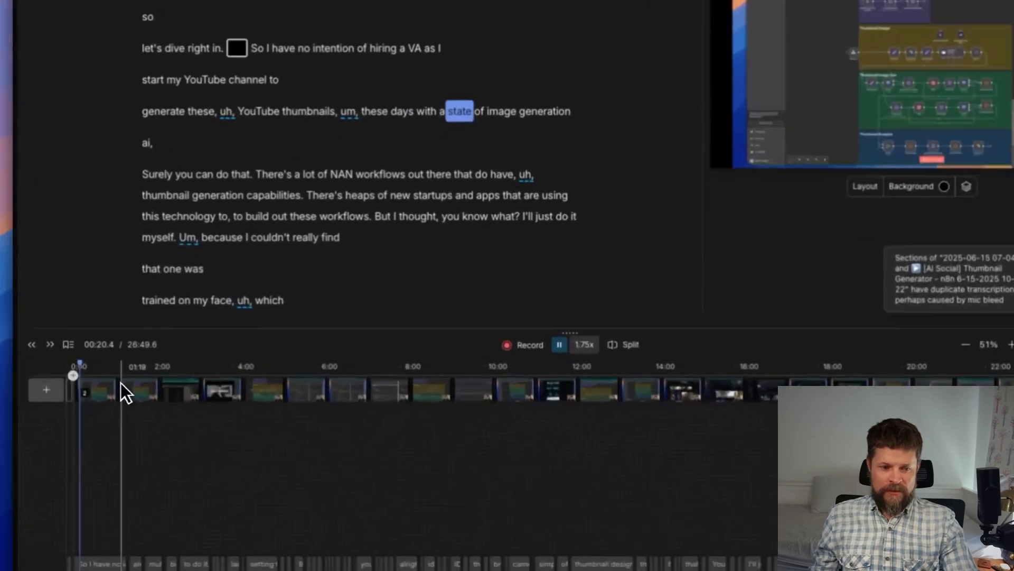
# - Play an early part of the sequence and examine the struck-out retakes through the transcript
pyautogui.click(186, 383)
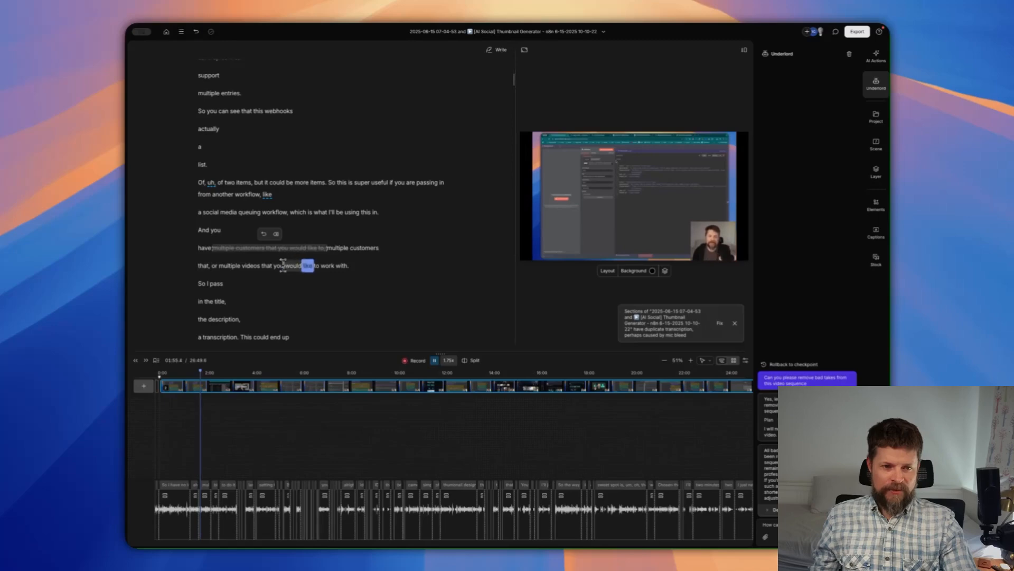
pyautogui.scroll(-5, 283, 265)
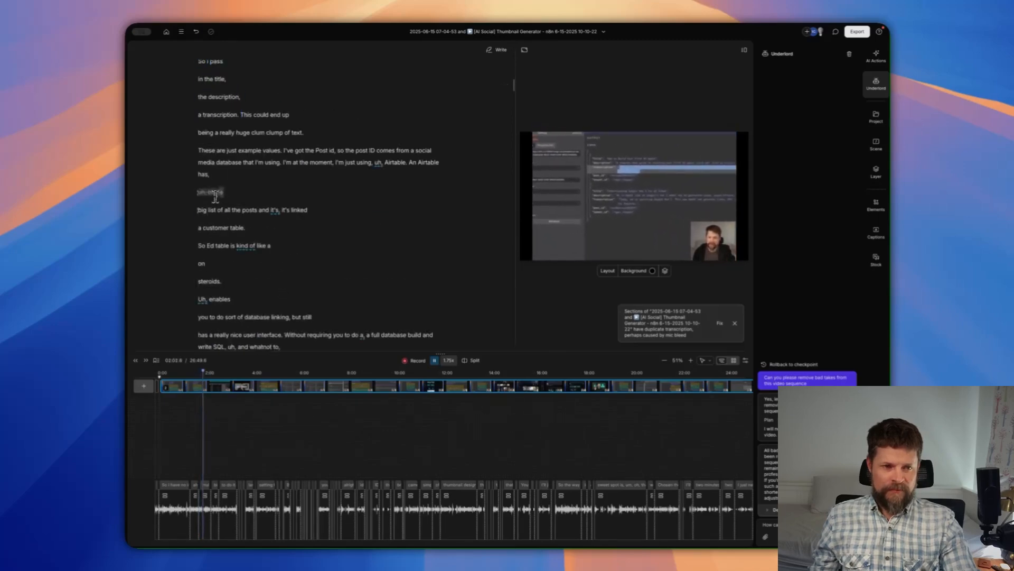
pyautogui.scroll(-3, 245, 290)
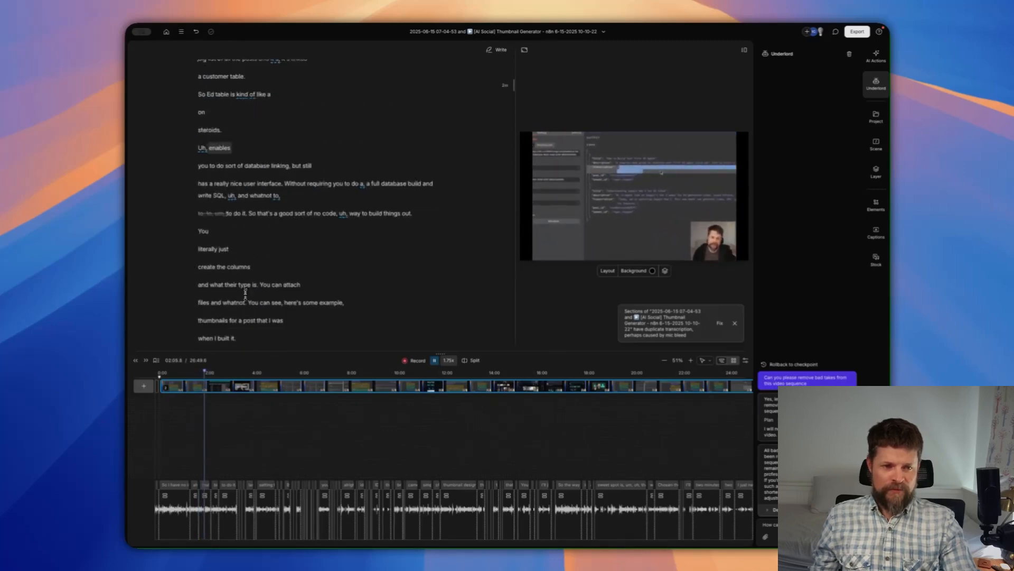
pyautogui.scroll(-5, 237, 296)
pyautogui.moveTo(231, 304)
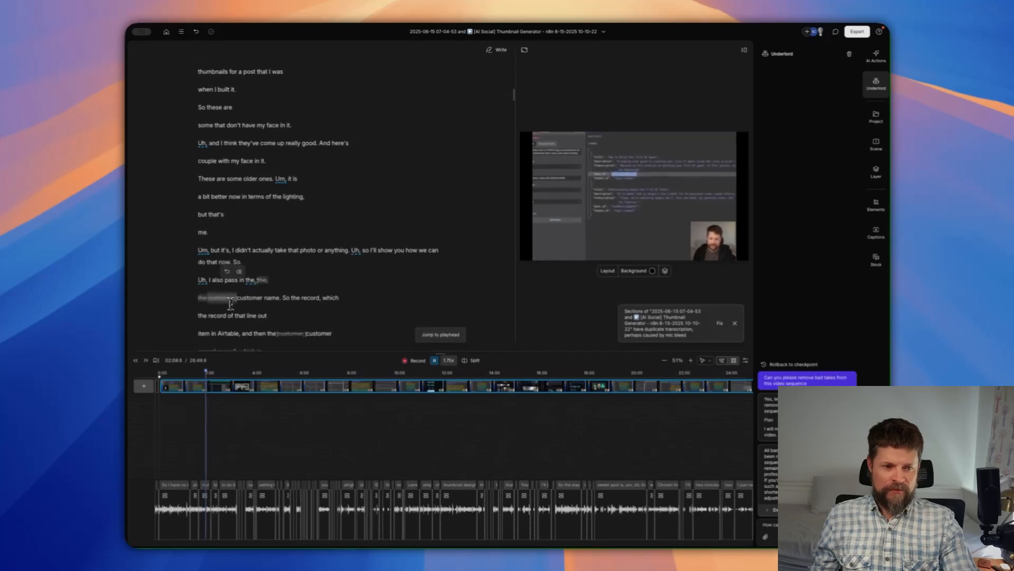
pyautogui.scroll(-10, 232, 304)
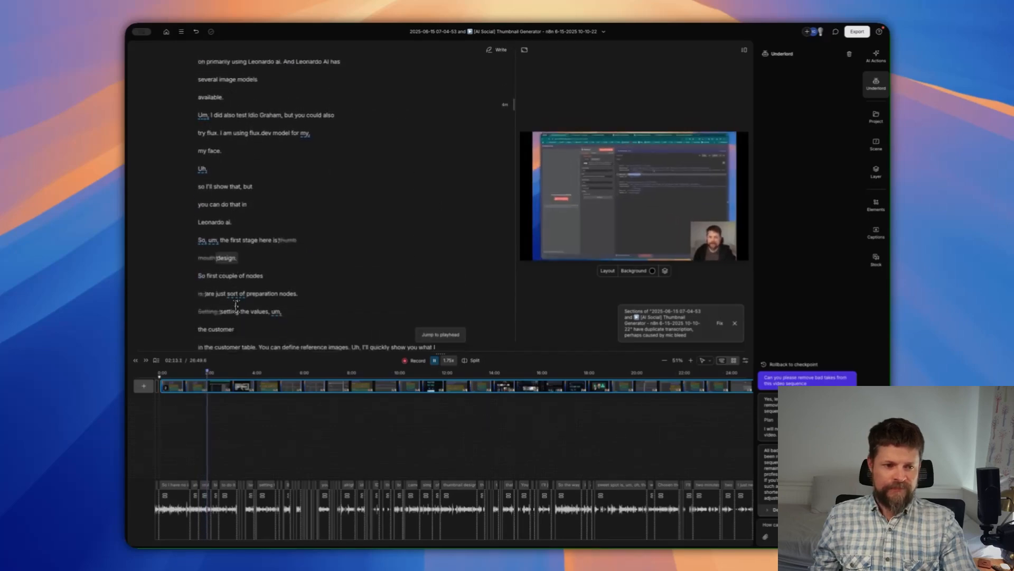
pyautogui.scroll(-1, 249, 304)
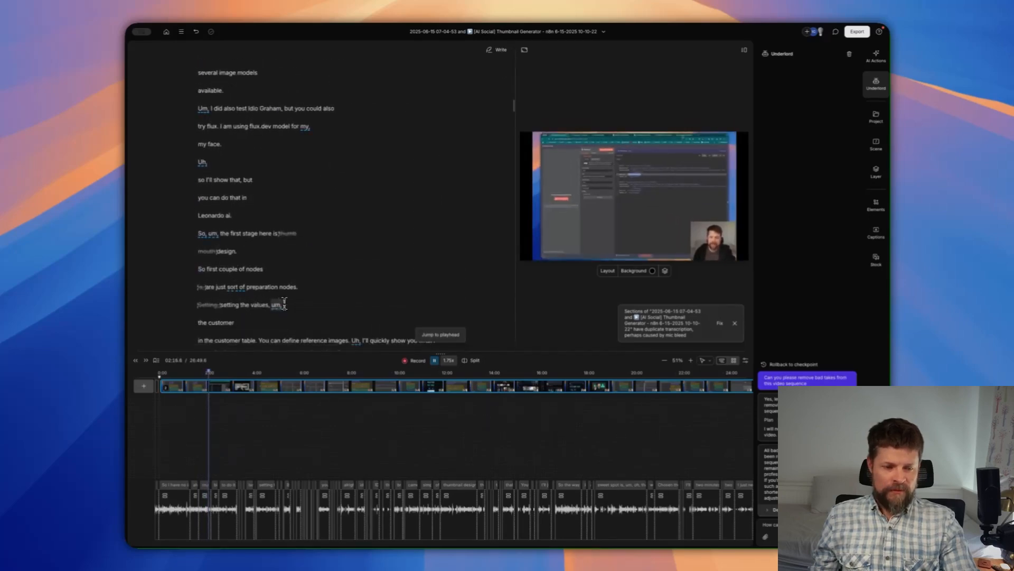
pyautogui.press('space')
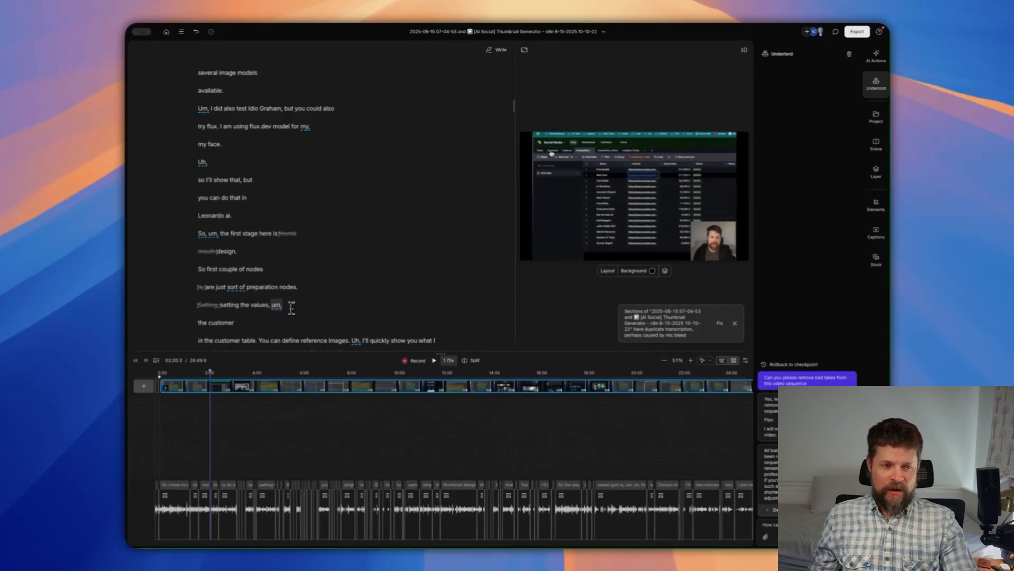
# - Find the removed retake just before "simple thumbnails" in the transcript and play across that cut
pyautogui.scroll(-8, 316, 335)
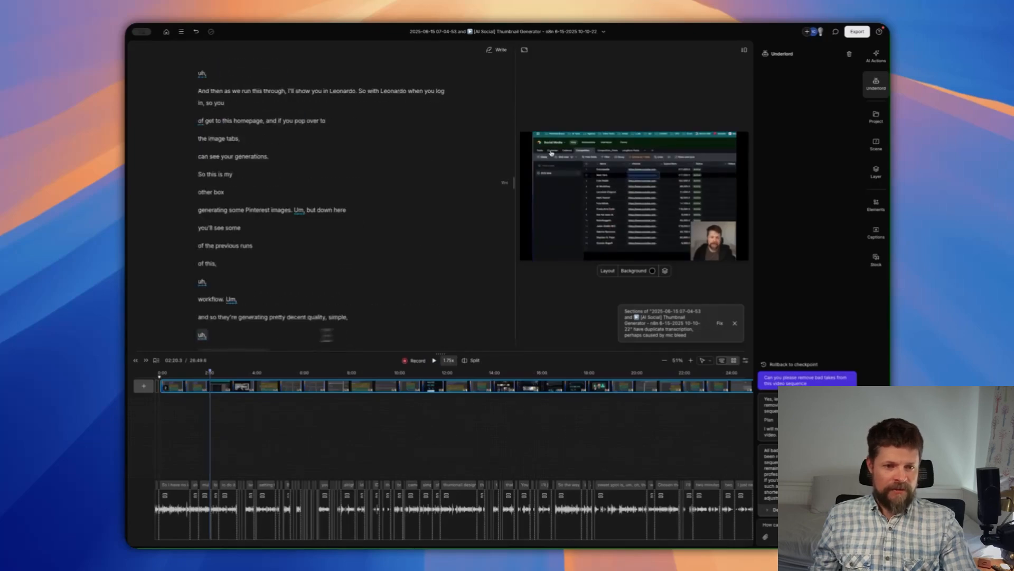
pyautogui.scroll(-1, 379, 317)
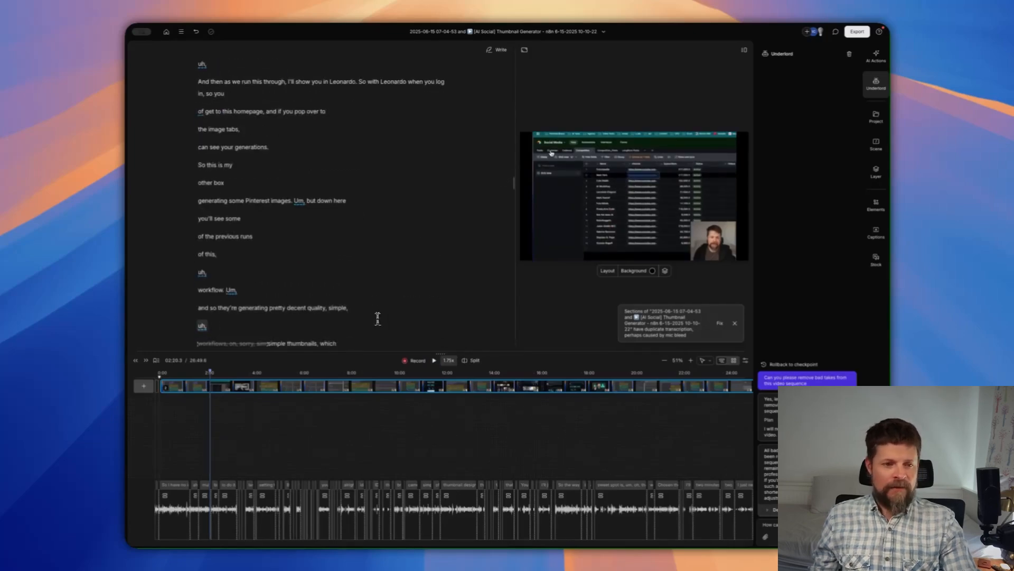
pyautogui.scroll(-3, 378, 318)
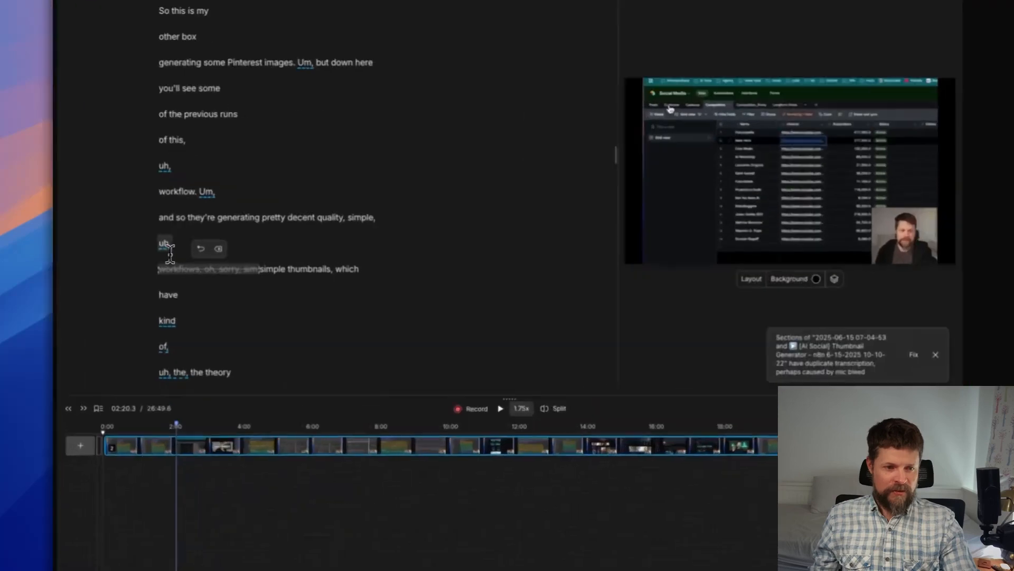
pyautogui.click(208, 246)
pyautogui.click(174, 194)
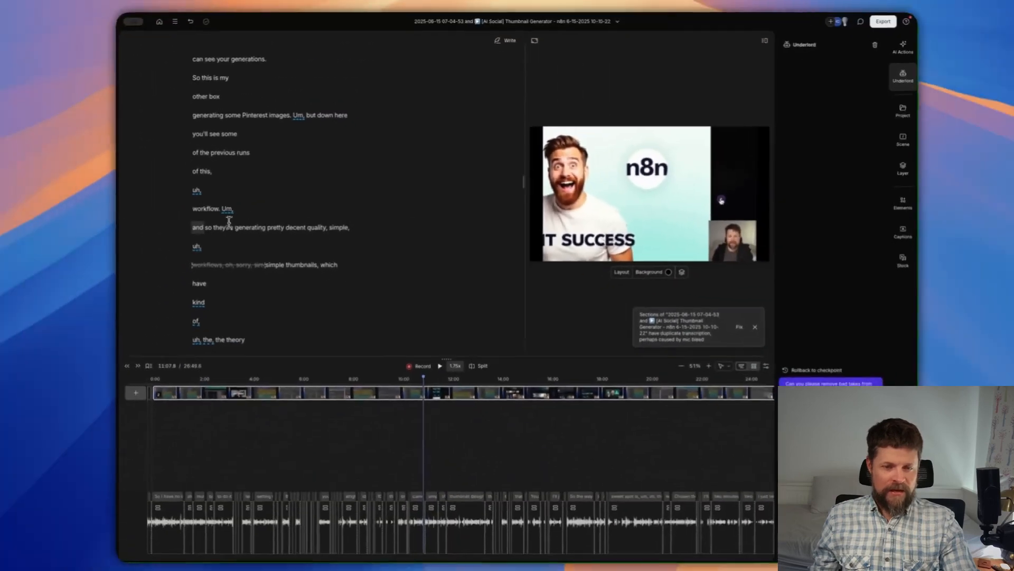
pyautogui.press('space')
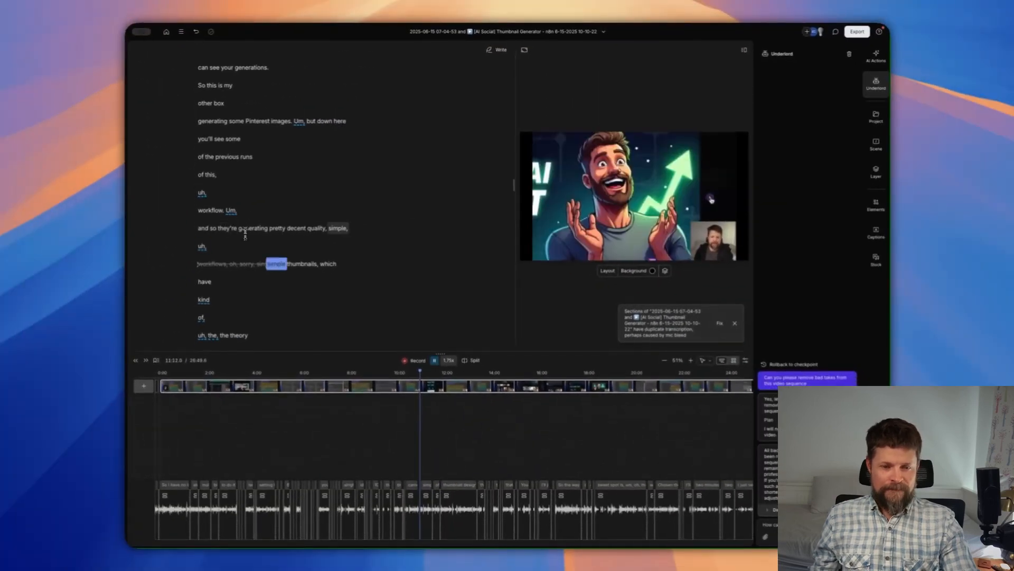
pyautogui.press('space')
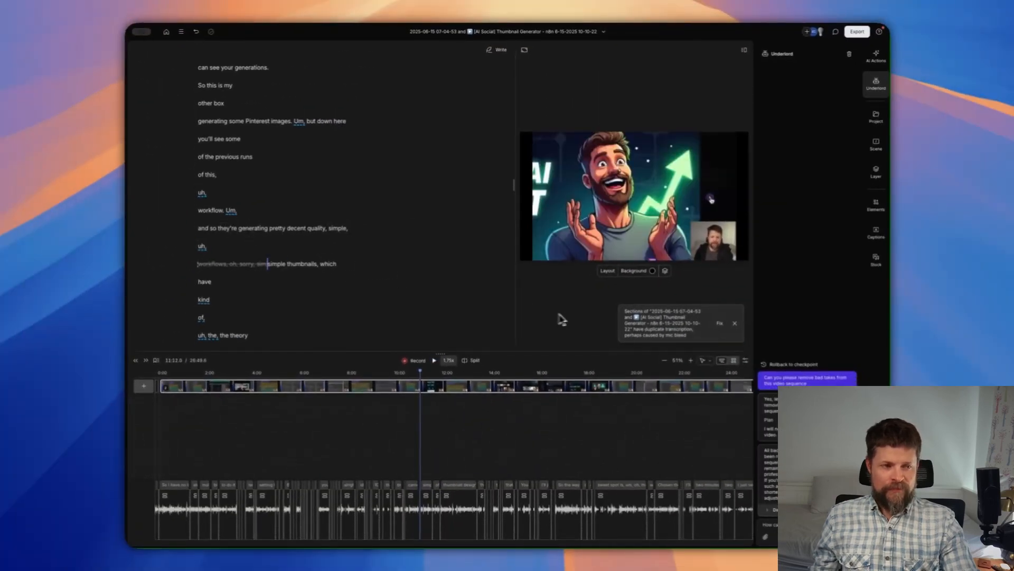
# - Check the transcript for remaining filler words and look over the sound clean-up options among the AI Actions
pyautogui.scroll(-10, 346, 288)
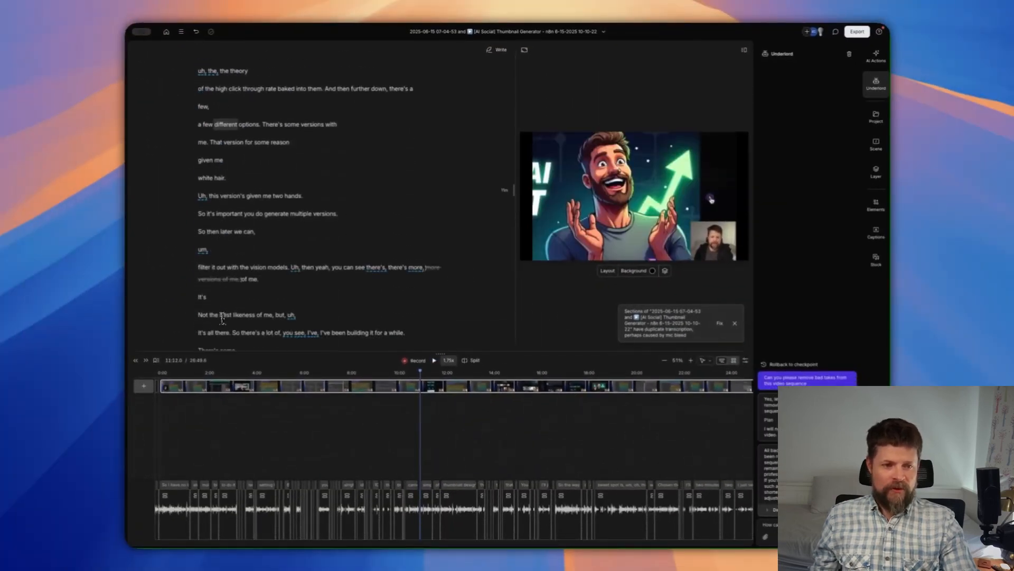
pyautogui.scroll(-8, 346, 311)
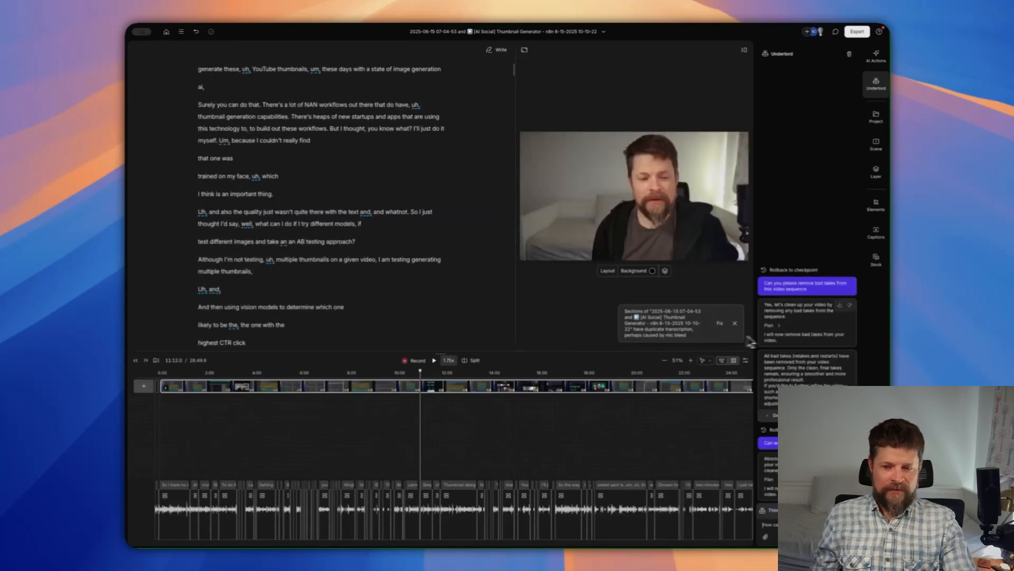
pyautogui.scroll(-3, 348, 280)
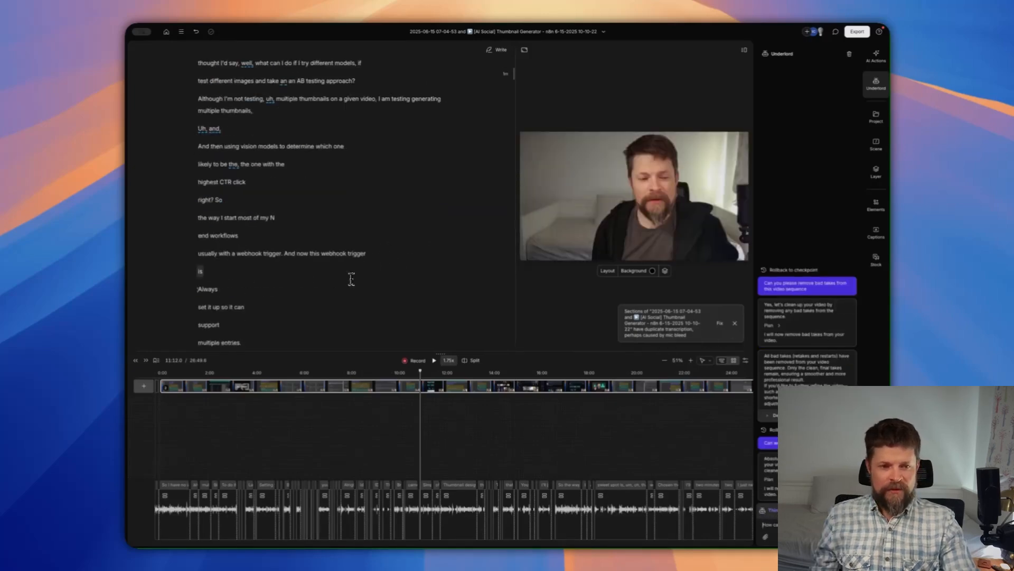
pyautogui.scroll(-2, 351, 279)
pyautogui.scroll(1, 368, 277)
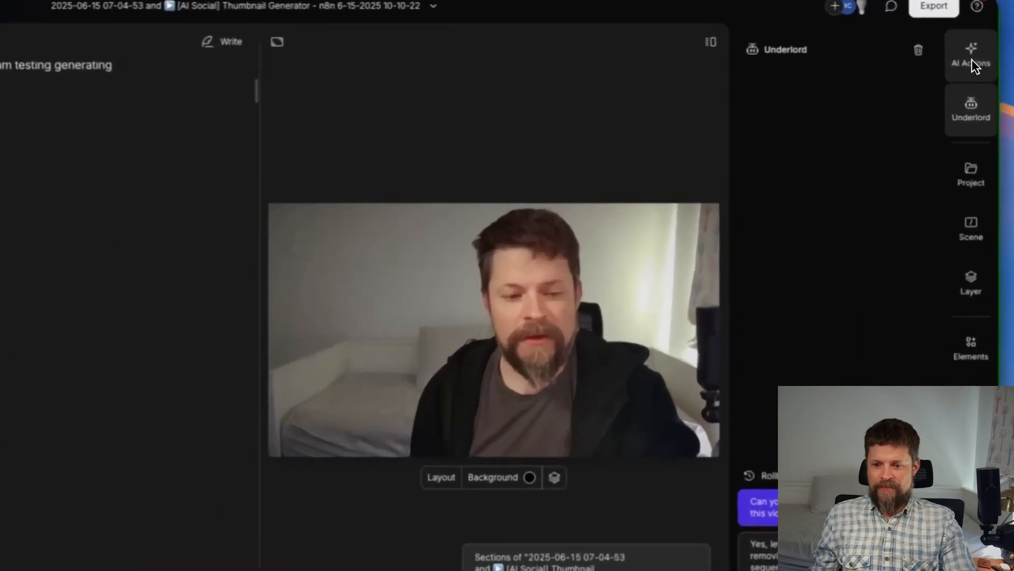
pyautogui.click(876, 55)
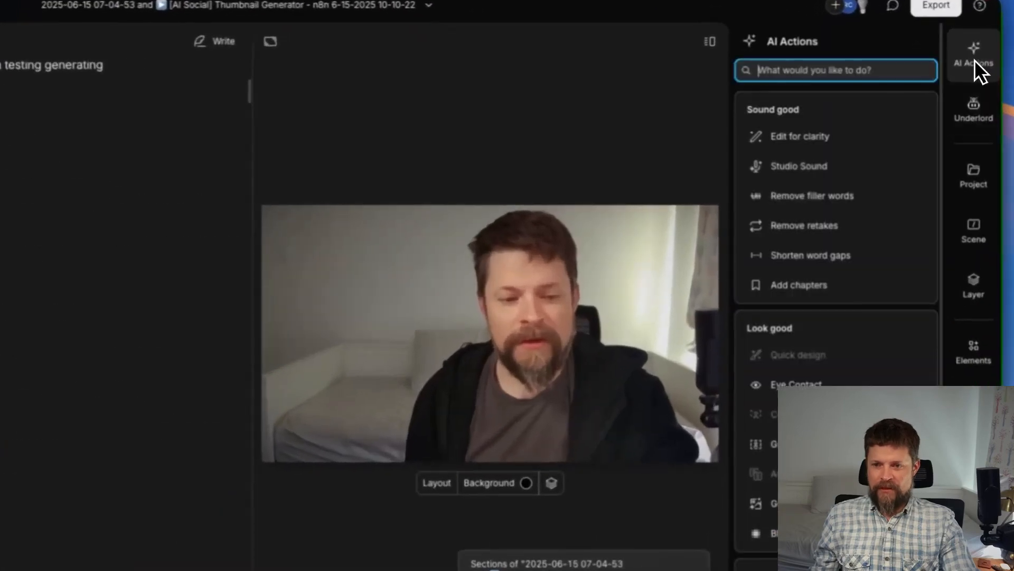
pyautogui.click(974, 108)
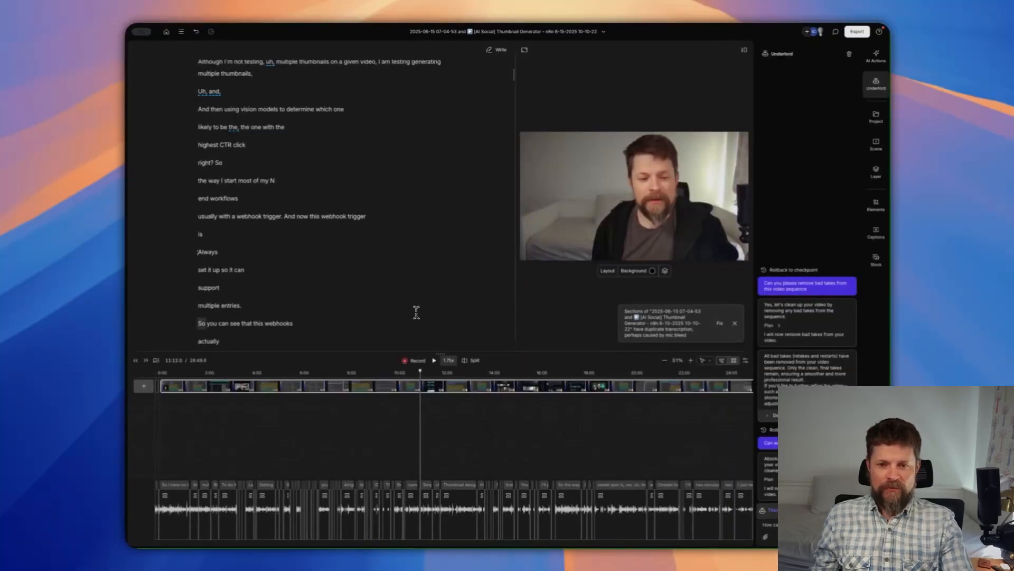
# - Play the sequence from around the 12-minute mark, and return to its beginning to review the struck-out filler words
pyautogui.click(447, 373)
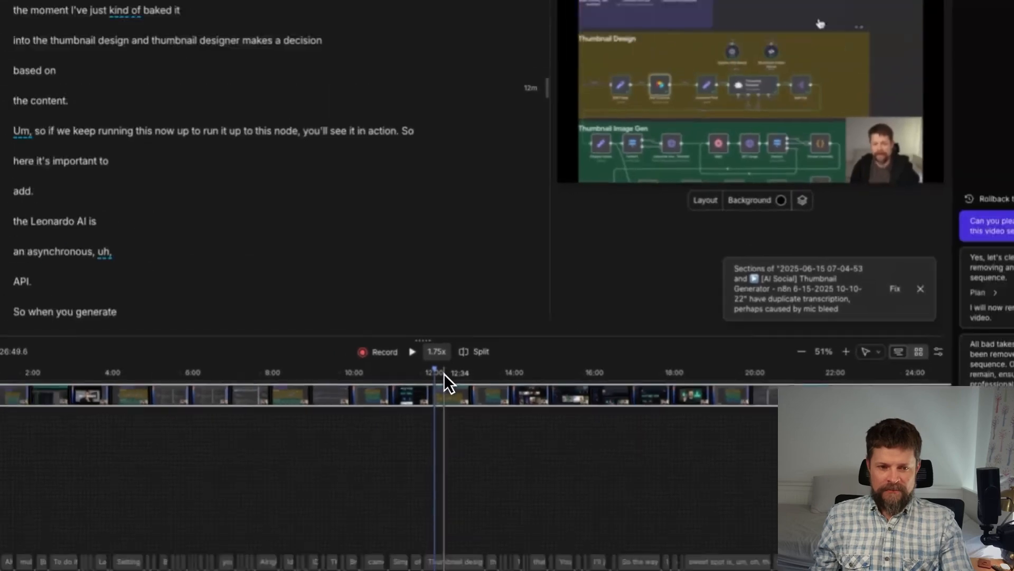
pyautogui.press('space')
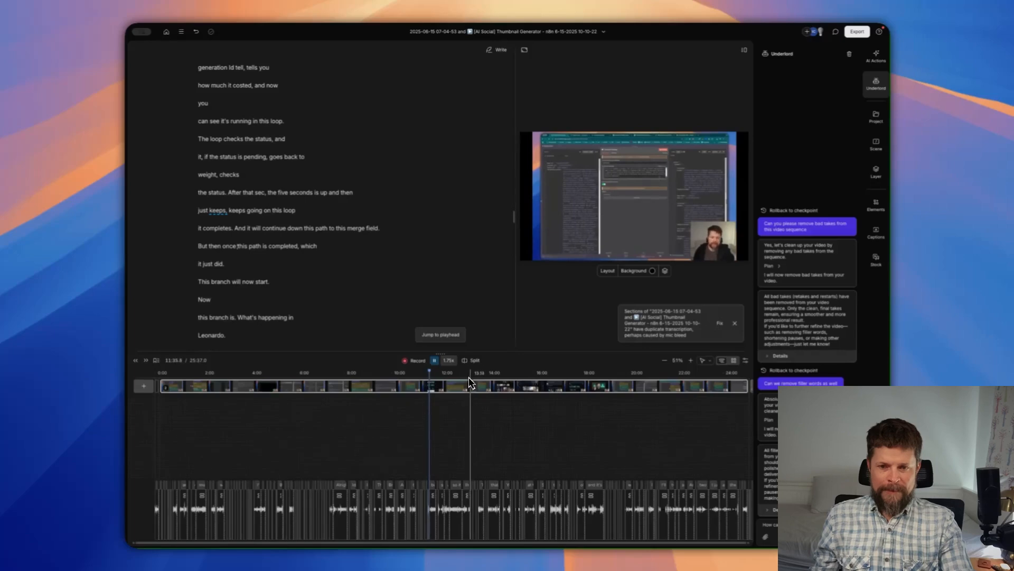
pyautogui.press('space')
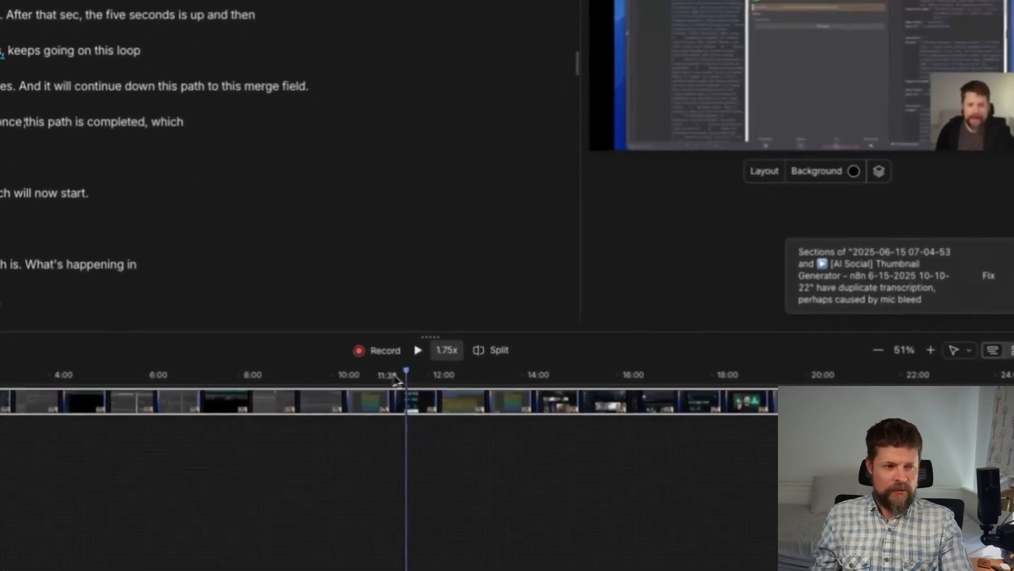
pyautogui.click(231, 391)
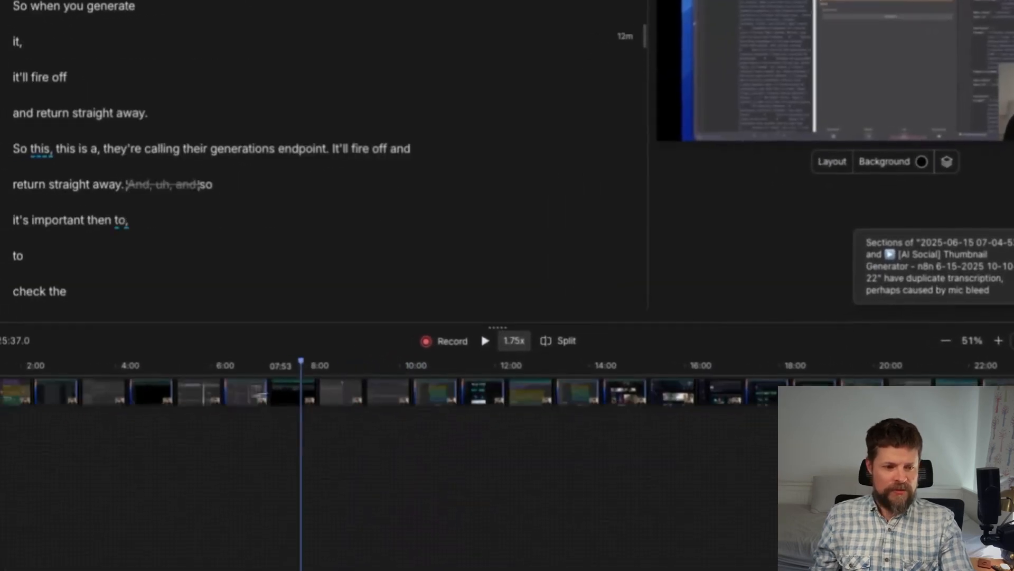
pyautogui.moveTo(140, 394); pyautogui.dragTo(69, 397)
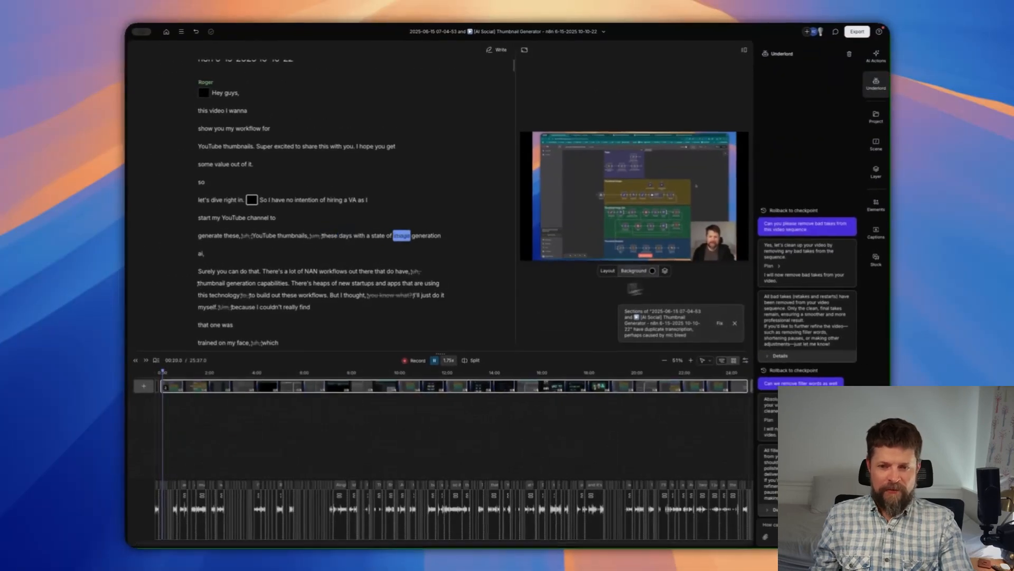
# - Enlarge the video preview beside the transcript and play the closing remarks from about 24:41
pyautogui.moveTo(516, 299); pyautogui.dragTo(407, 339)
pyautogui.press('space')
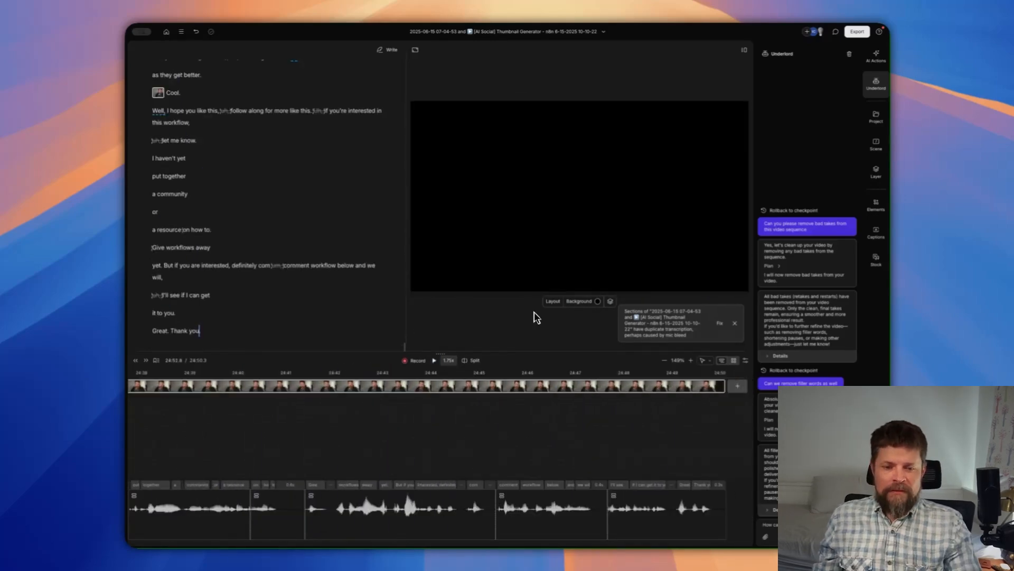
pyautogui.click(286, 384)
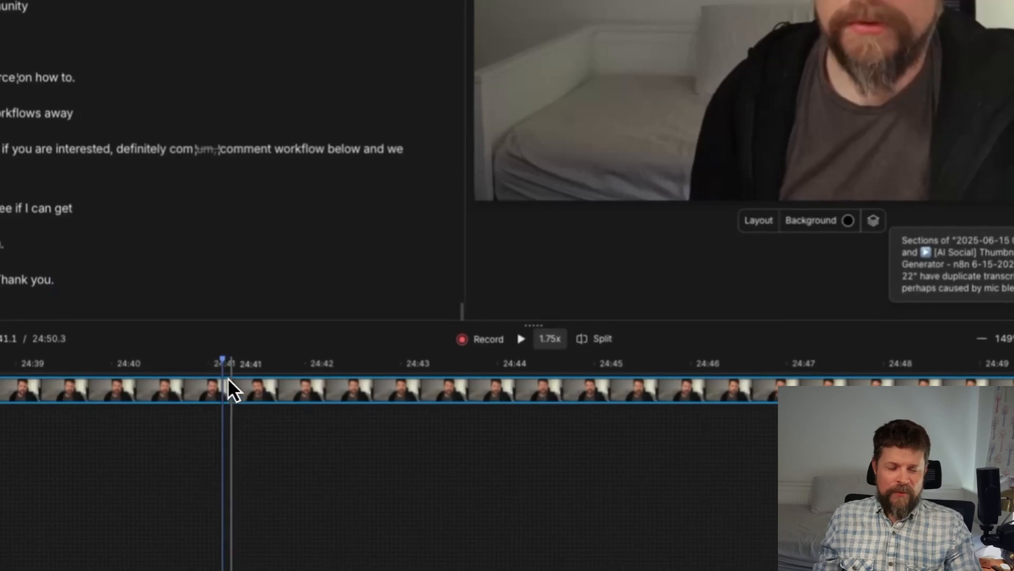
pyautogui.click(233, 368)
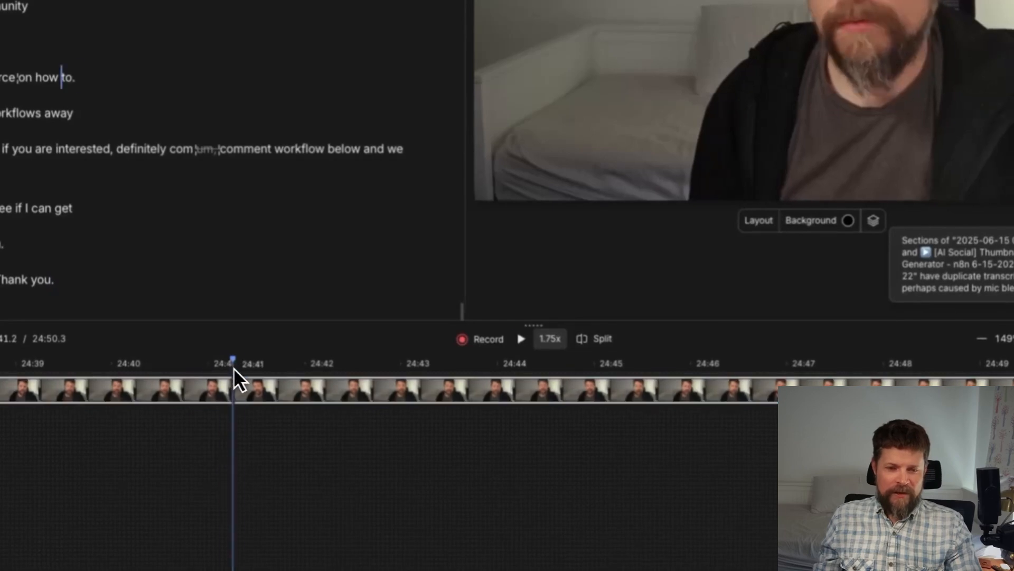
pyautogui.press('space')
pyautogui.press('space')
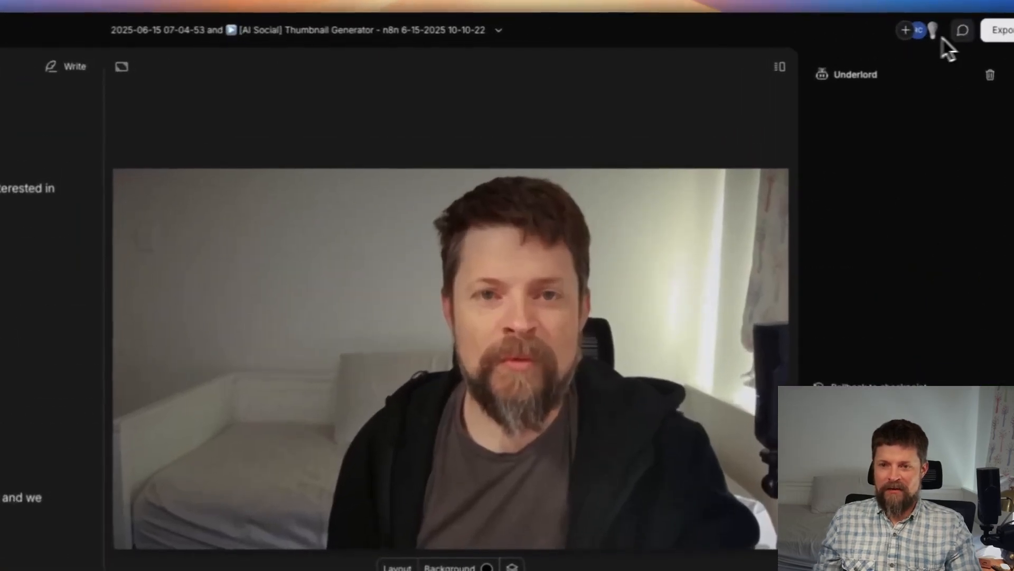
# - Export the current composition as a local video file at Max resolution and Medium quality, saved in Downloads
pyautogui.click(857, 31)
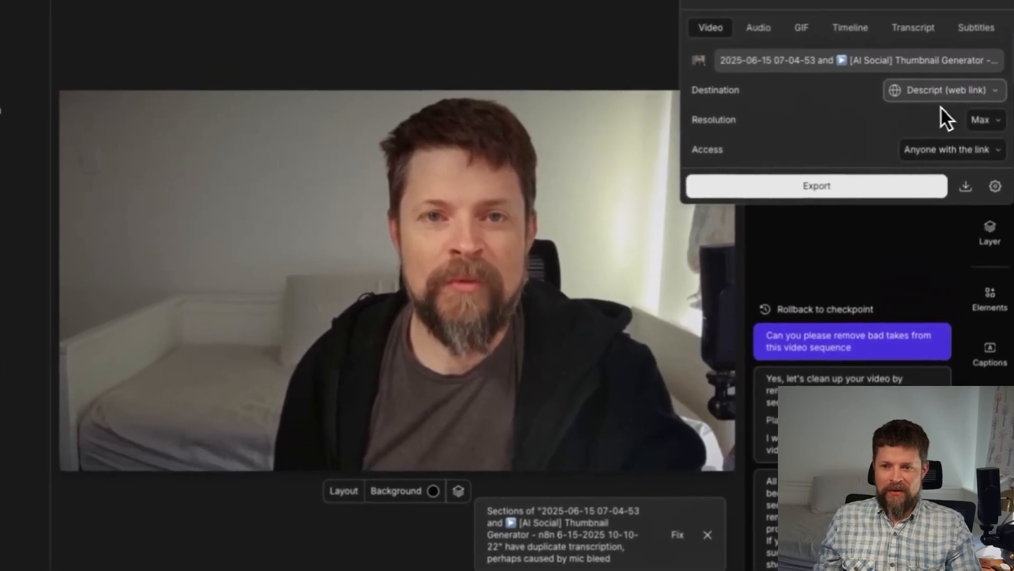
pyautogui.click(974, 0)
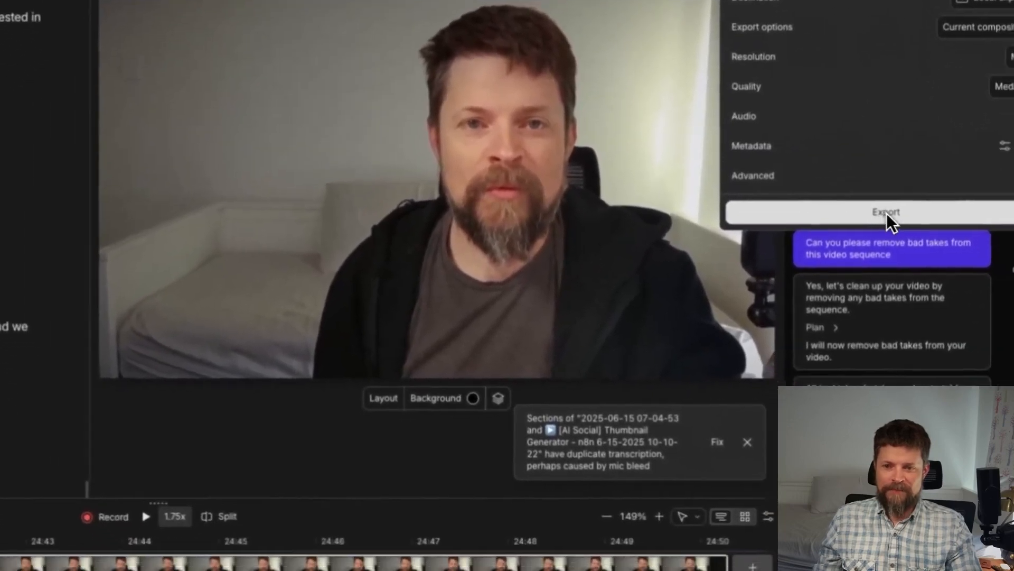
pyautogui.click(883, 267)
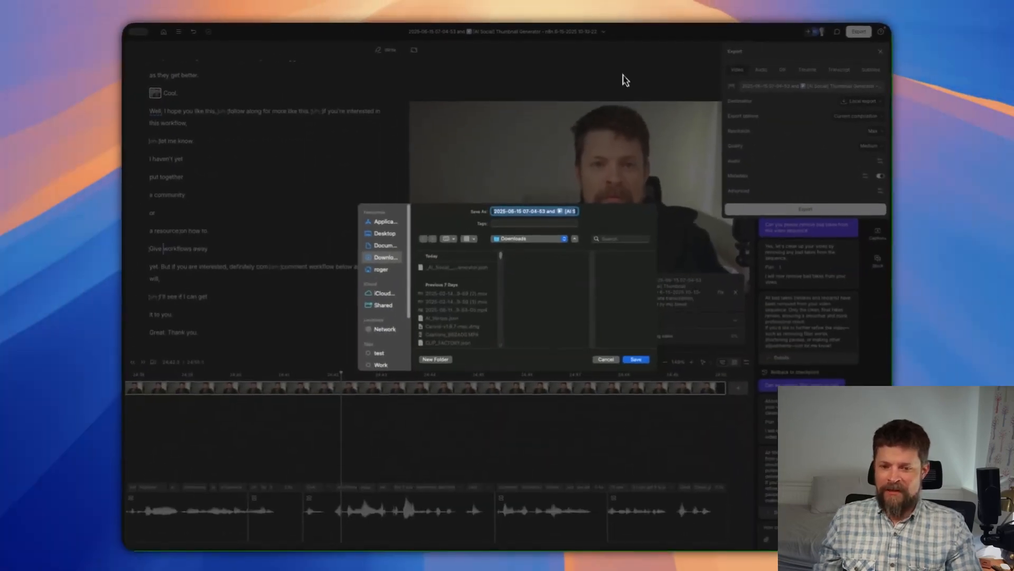
pyautogui.press('Return')
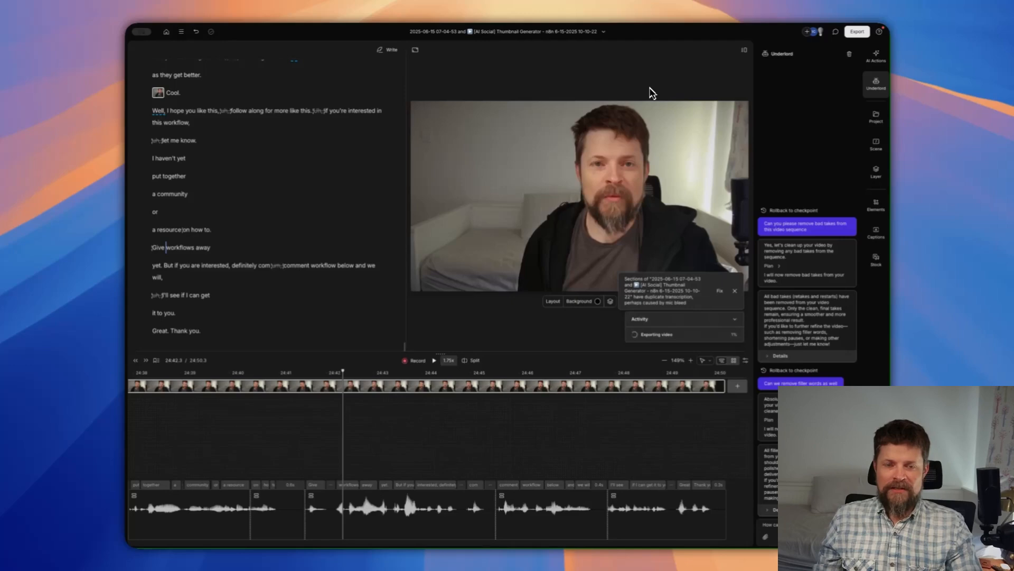